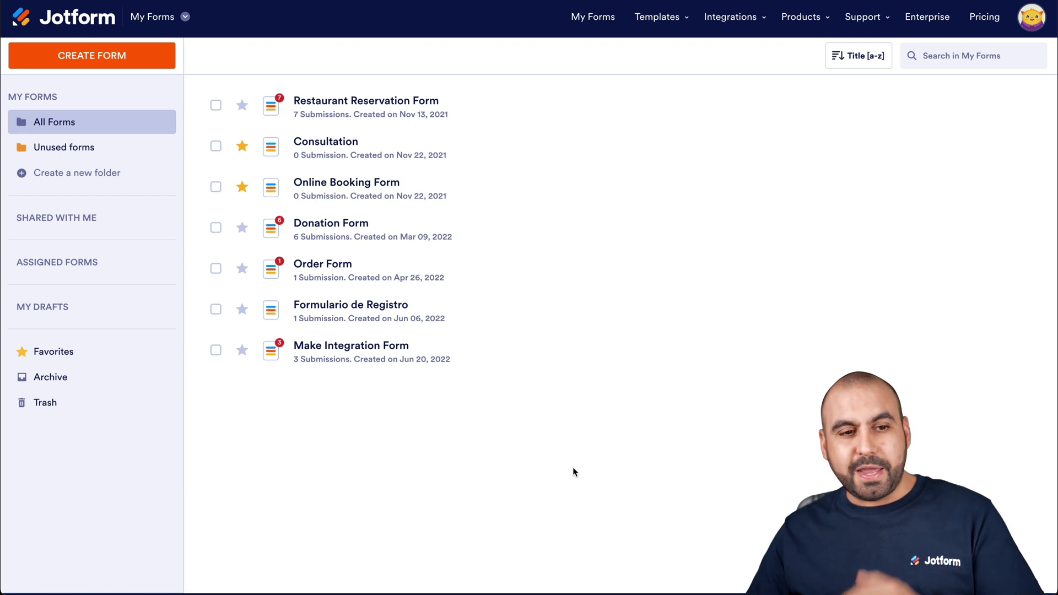
Create a new blank form from scratch using the Classic Form layout
left_click(108, 62)
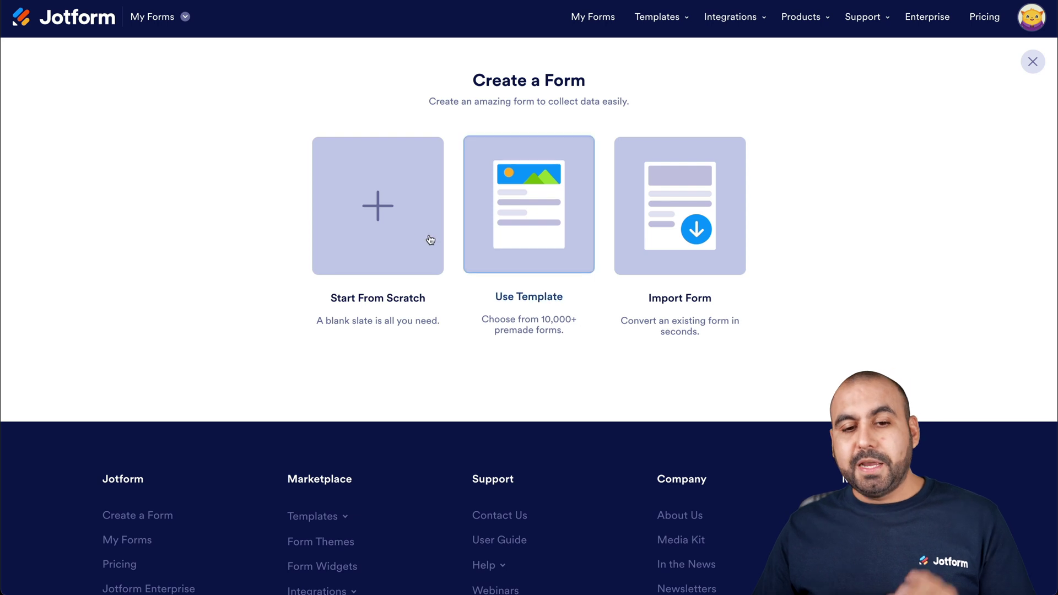
left_click(402, 215)
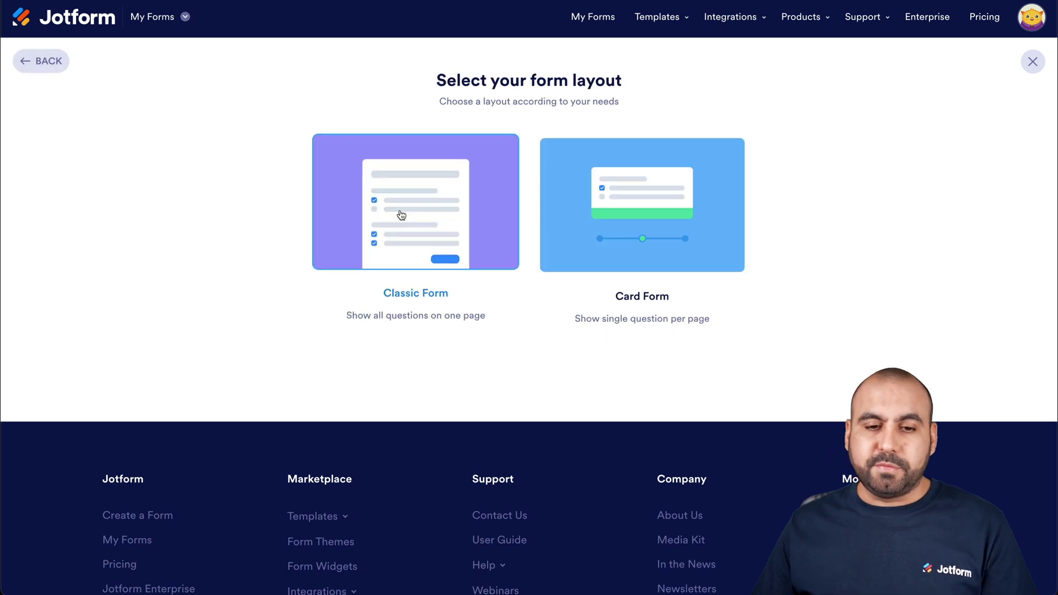
left_click(444, 218)
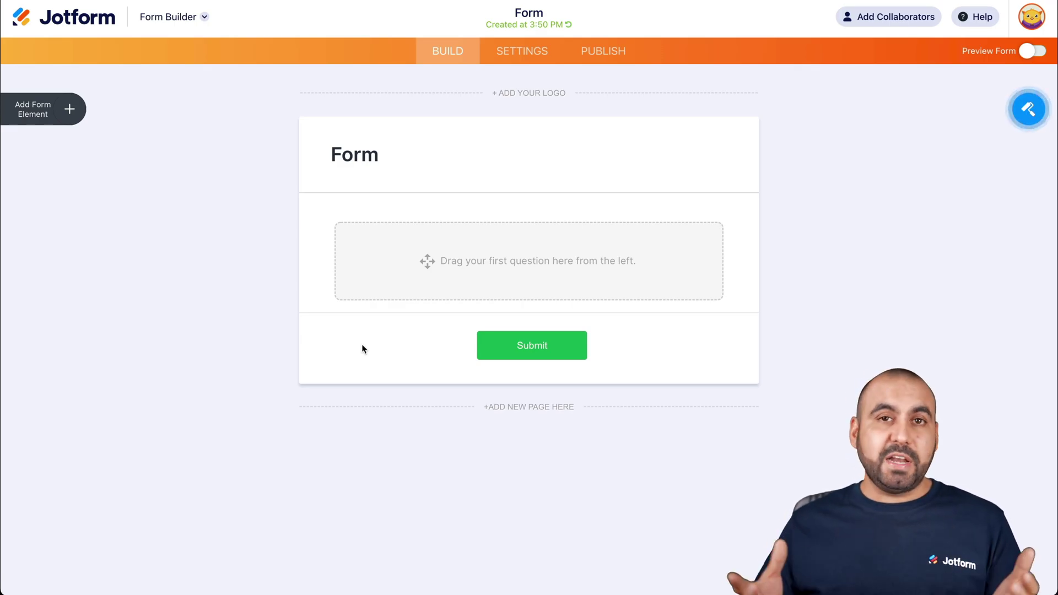
Select the form header and start editing its title text
left_click(362, 346)
double_click(355, 159)
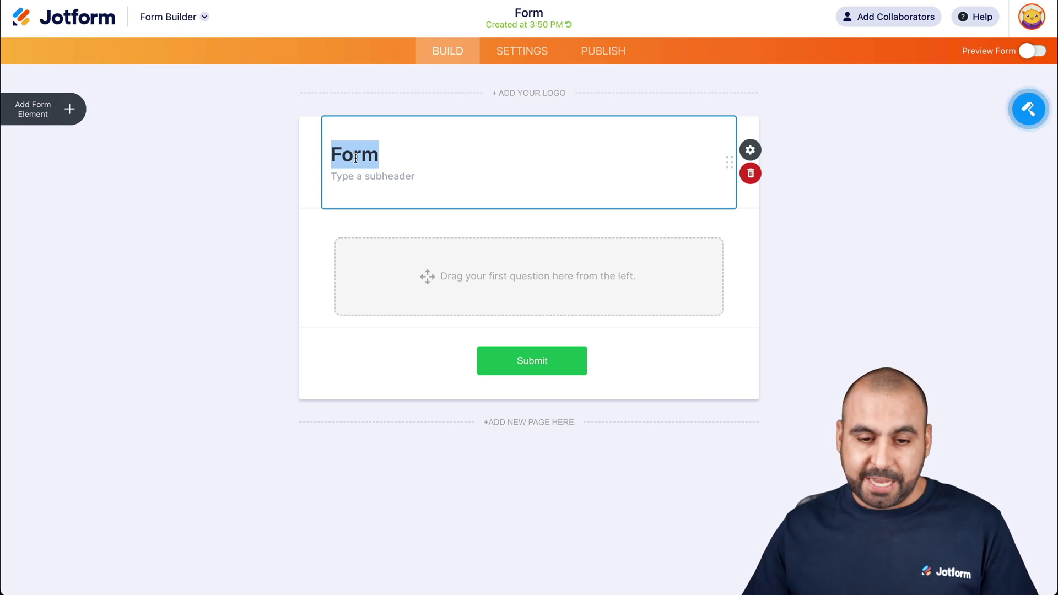
type("We")
key("BackSpace")
key("BackSpace")
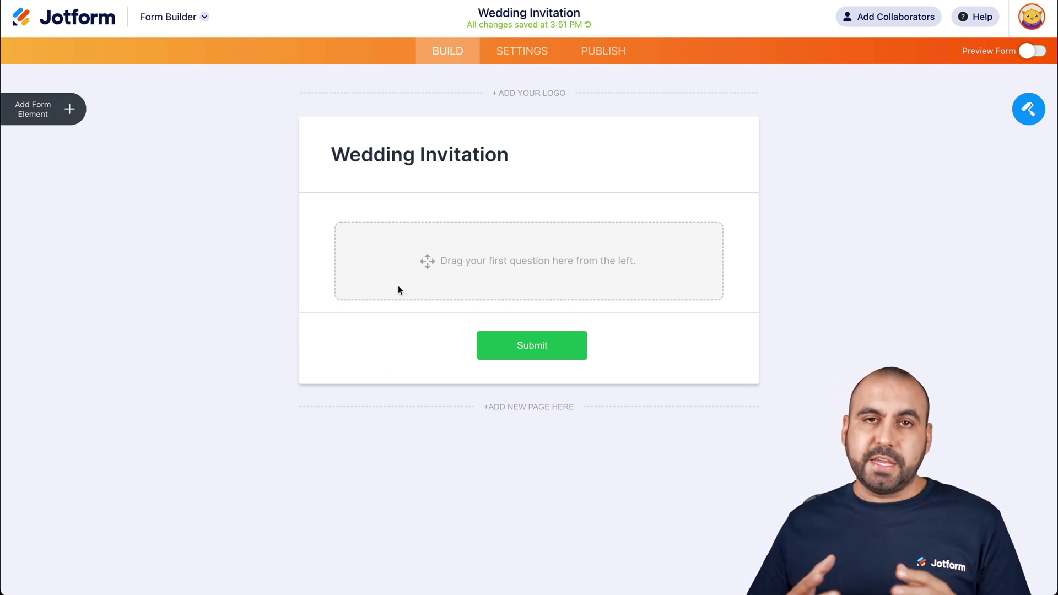
Add three Single Choice questions, removing two dropdowns added by mistake
left_click(71, 111)
scroll(102, 314, "down", 4)
scroll(101, 314, "down", 2)
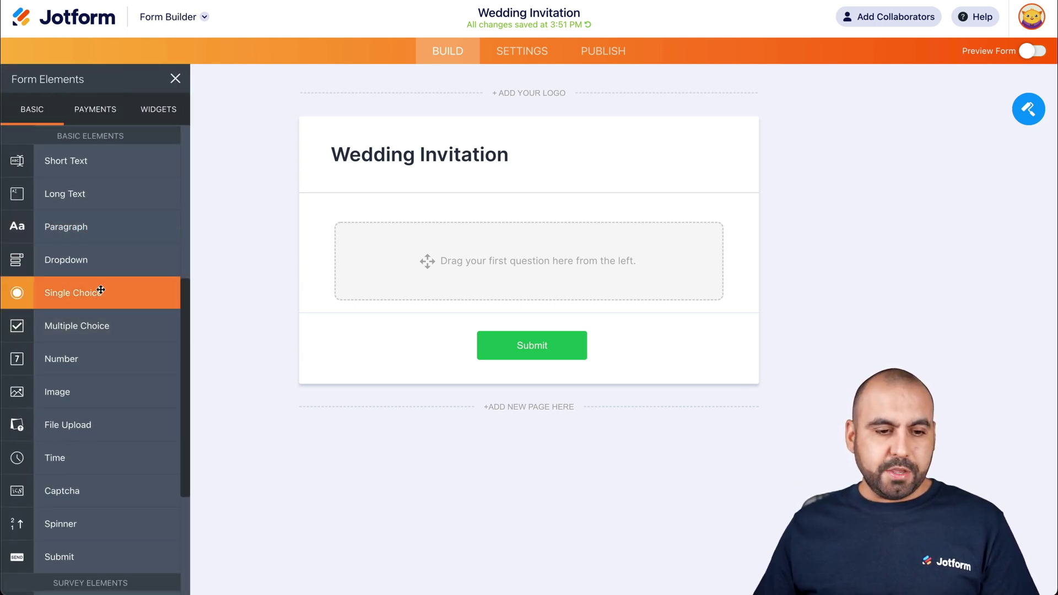
left_click_drag(97, 294, 414, 273)
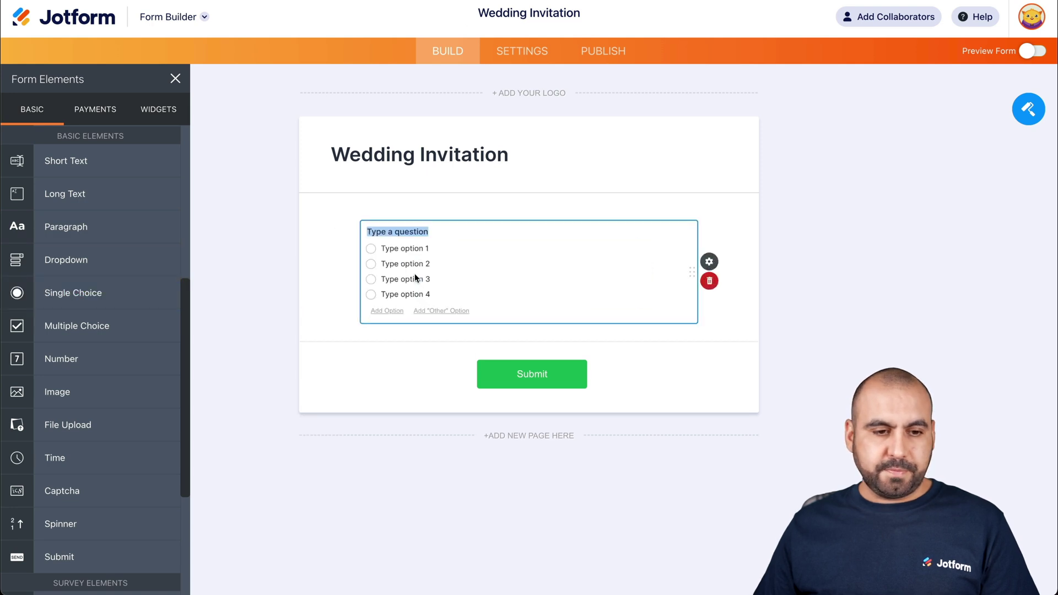
left_click(130, 265)
left_click(118, 263)
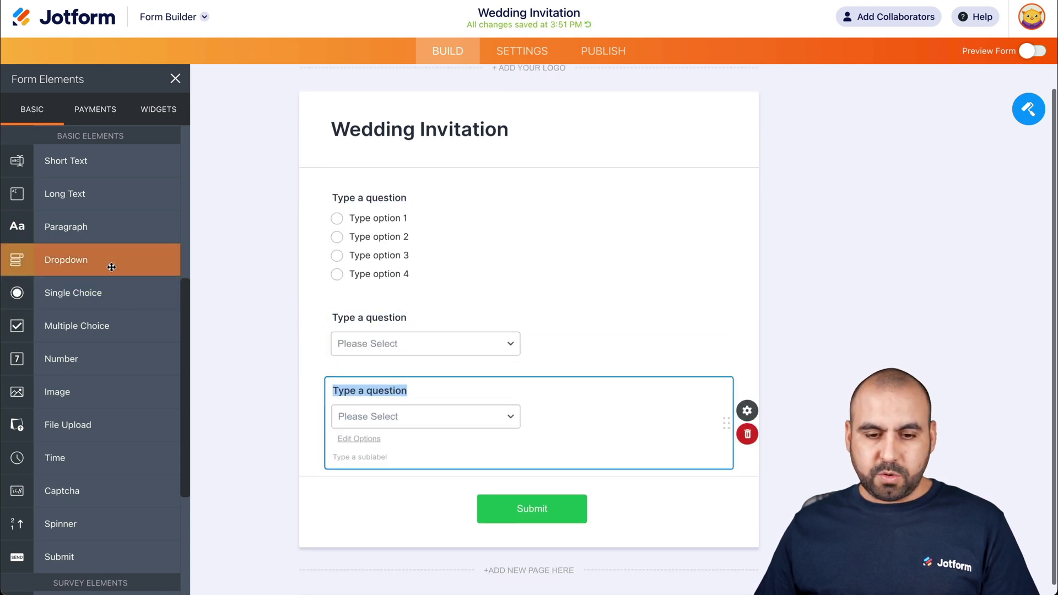
left_click(748, 423)
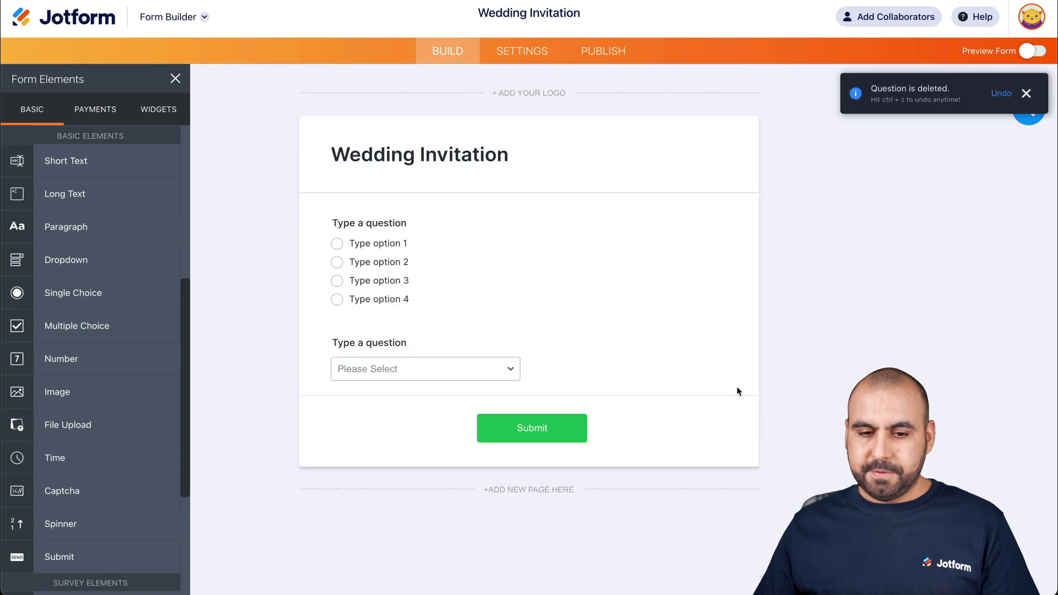
left_click(699, 366)
left_click(749, 384)
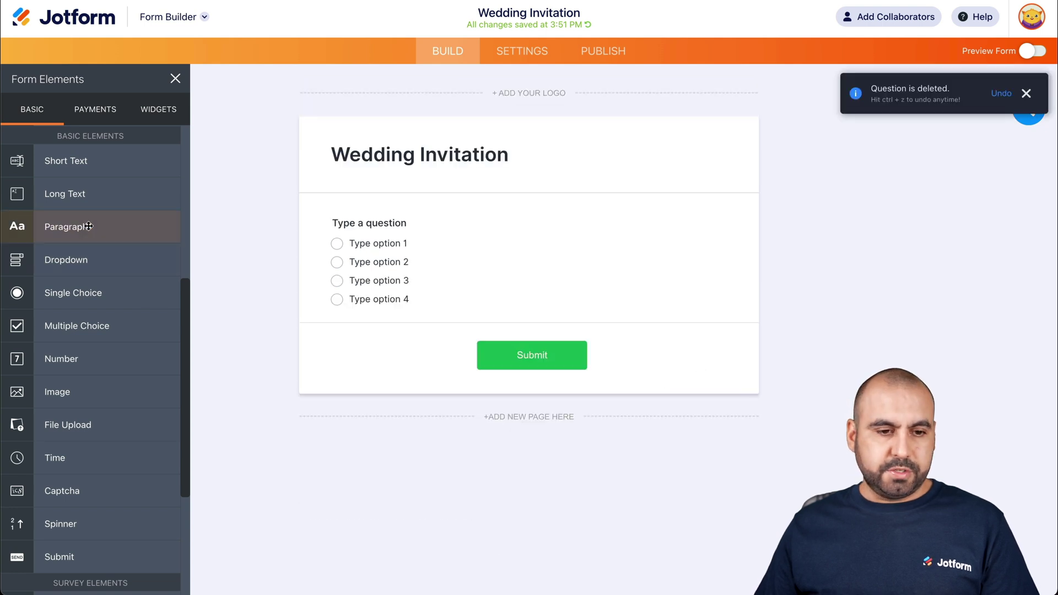
left_click_drag(63, 303, 422, 350)
left_click_drag(94, 297, 365, 457)
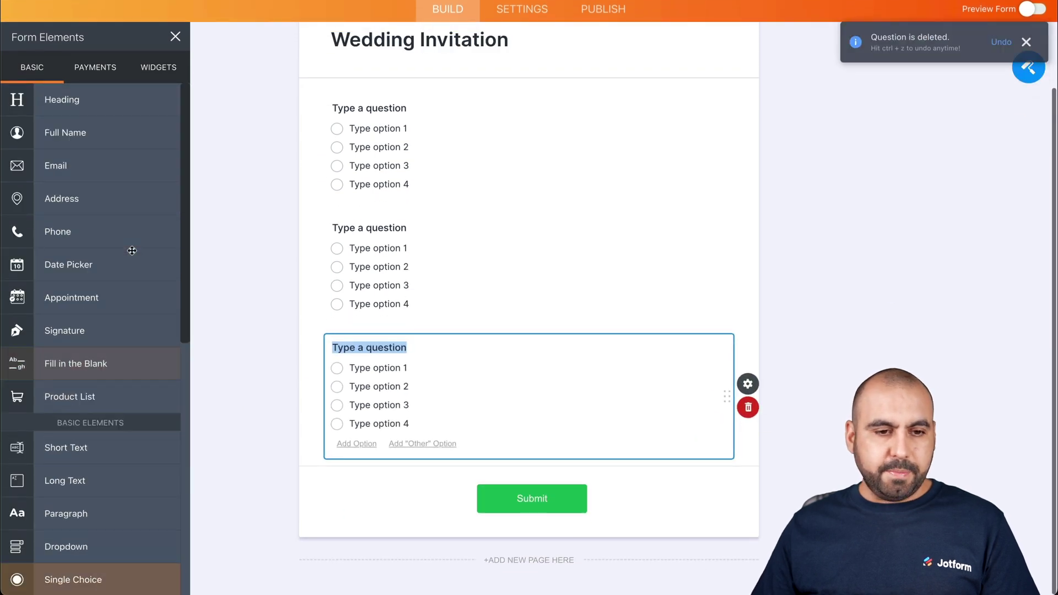
Add a Full Name field at the top, plus Phone and Email fields below the questions
left_click_drag(75, 141, 432, 101)
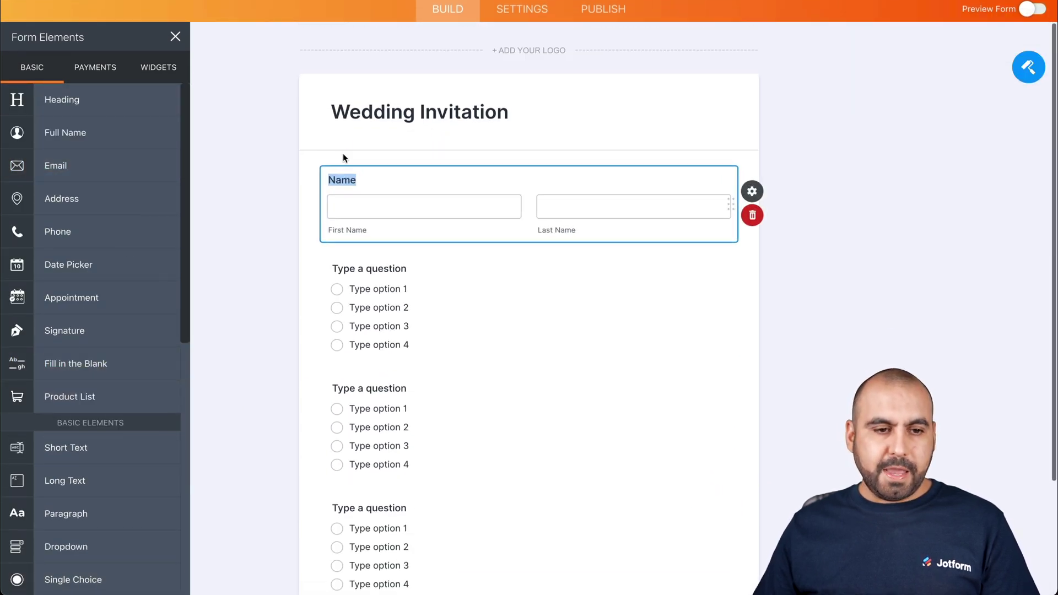
scroll(435, 369, "down", 2)
left_click_drag(55, 166, 421, 478)
left_click_drag(85, 232, 428, 396)
scroll(422, 379, "up", 5)
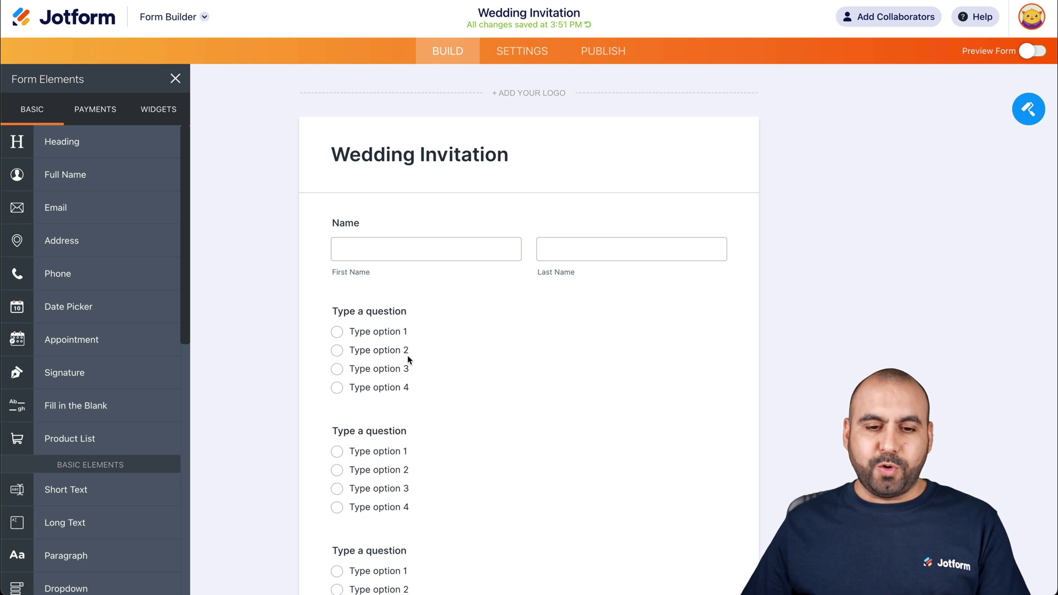
Label the first choice question 'Will you be attending?' with Yes as its first answer
left_click(369, 311)
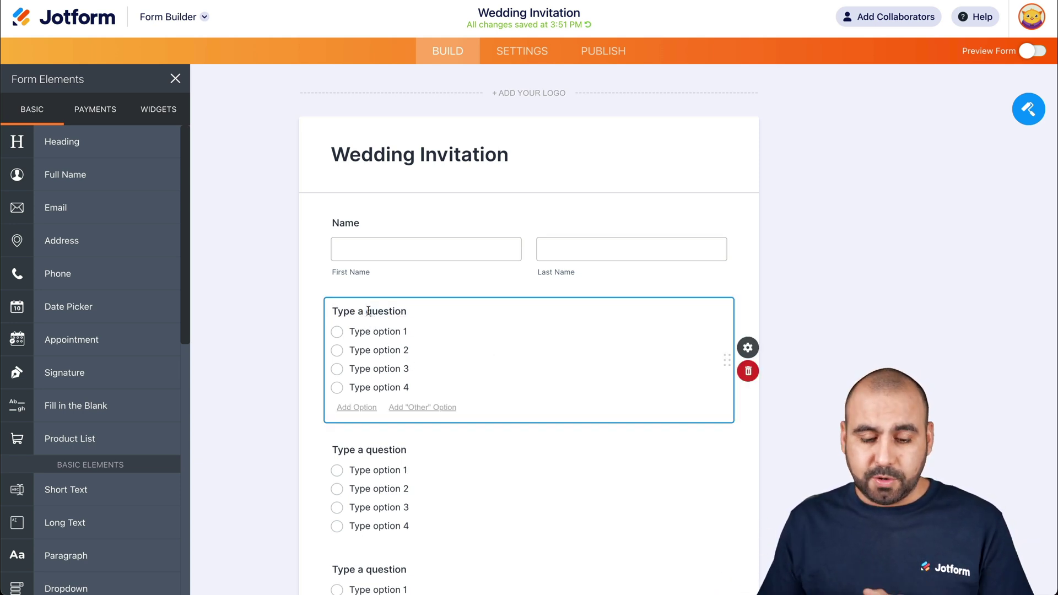
left_click(368, 310)
type("Will you be attending?")
left_click(370, 331)
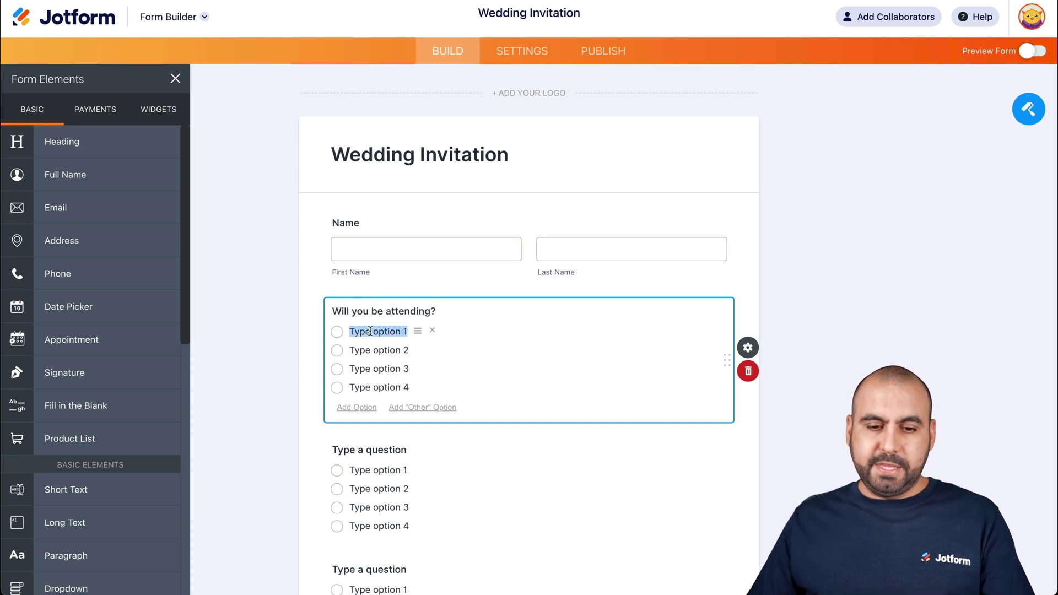
type("Yes")
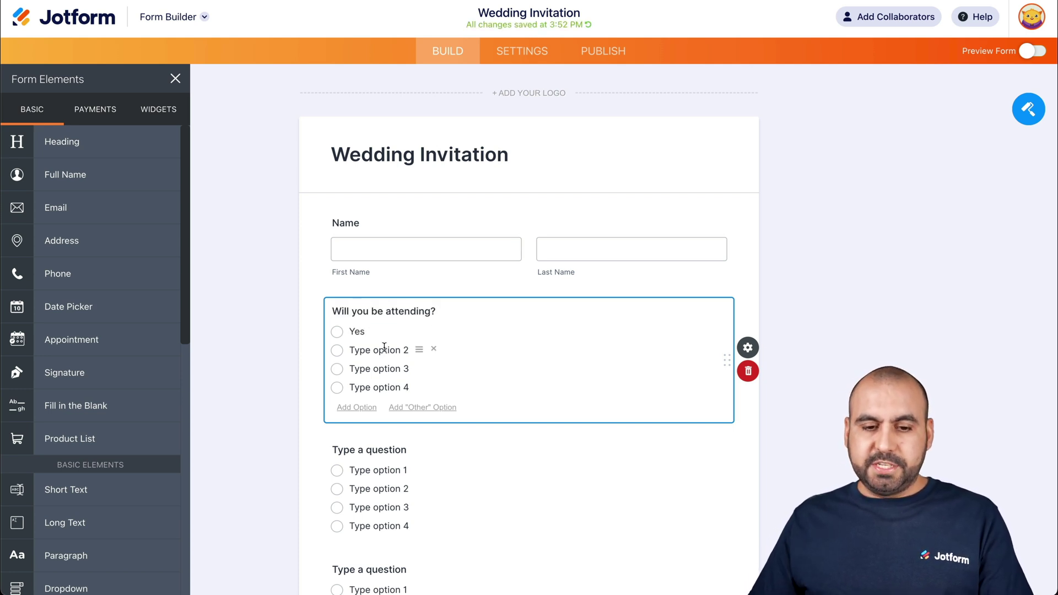
left_click(382, 350)
type("No")
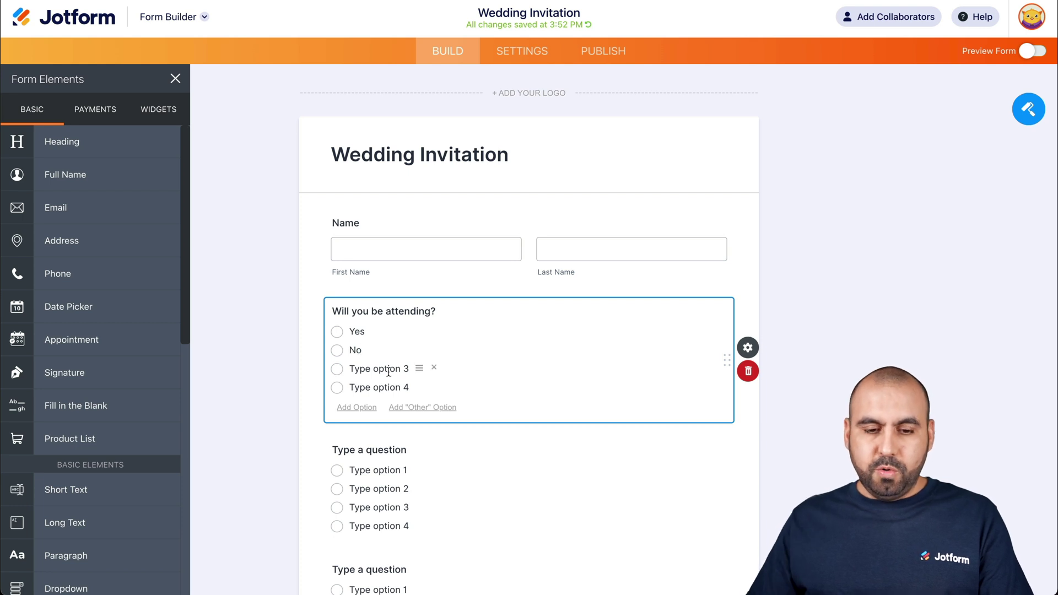
key("XF86AudioMute")
Set the remaining answers to Maybe and No, Sorry
left_click(381, 369)
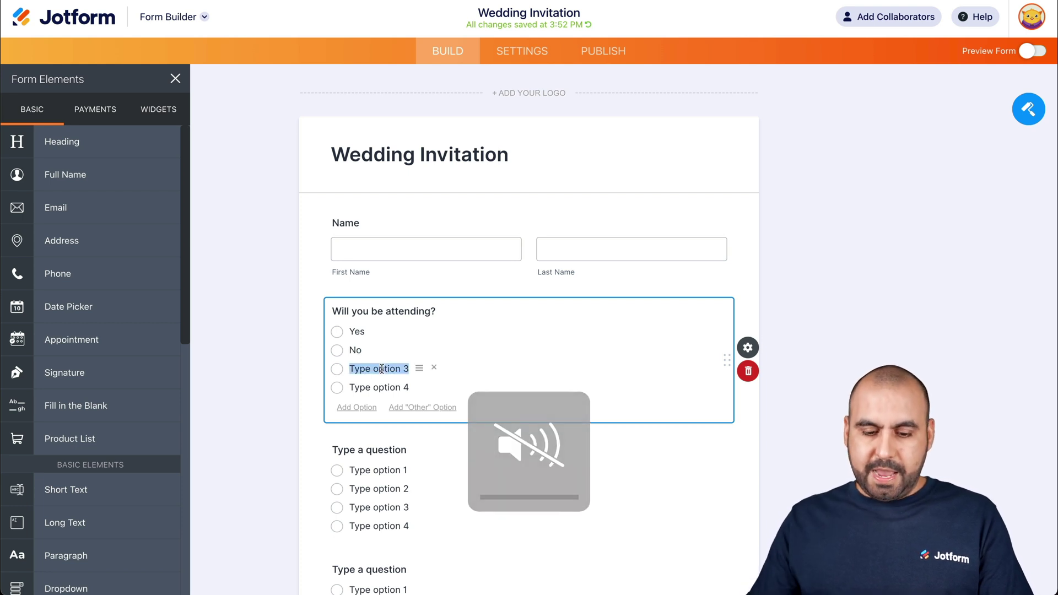
type("M")
key("BackSpace")
key("BackSpace")
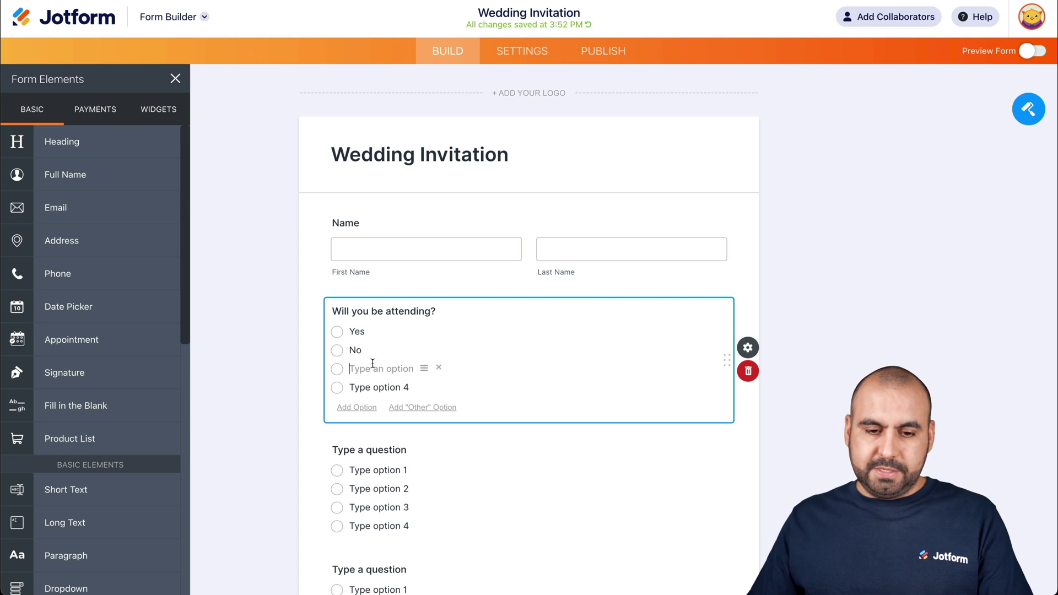
left_click(355, 349)
type("Maybe")
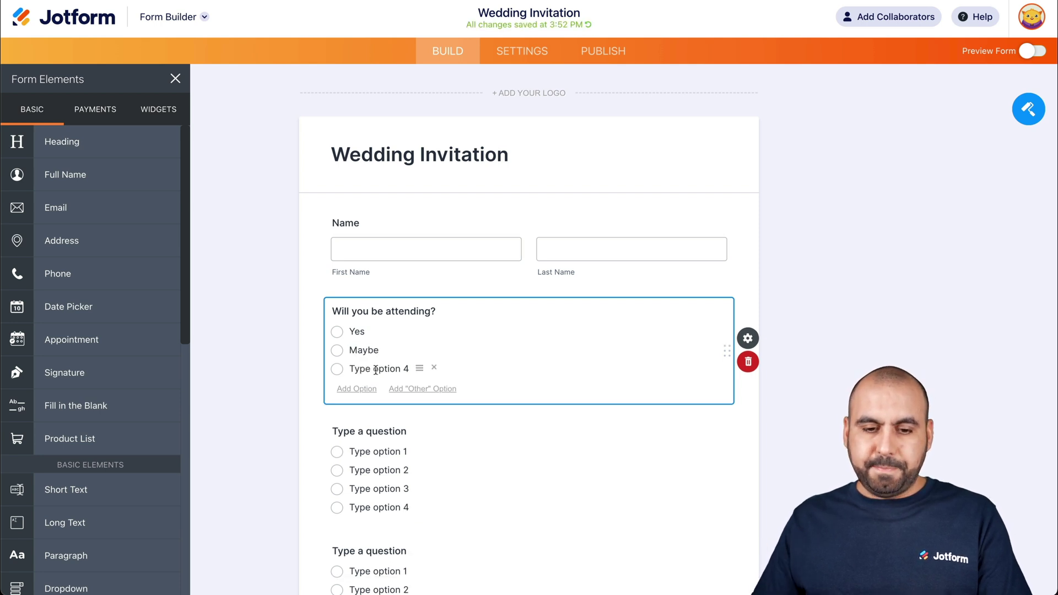
left_click(375, 369)
type("No, Sorry")
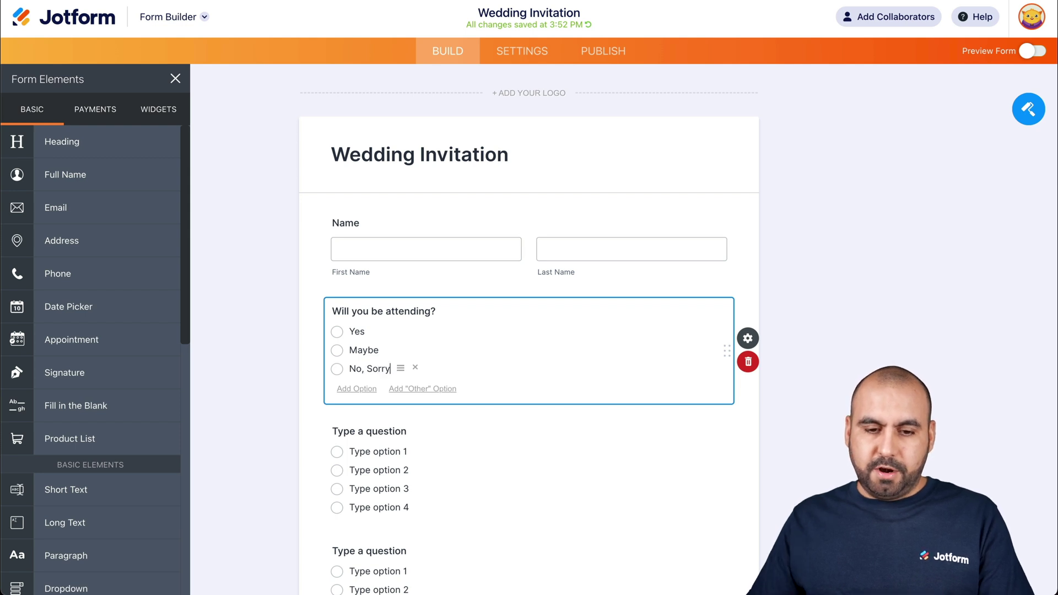
left_click(302, 369)
scroll(439, 434, "down", 3)
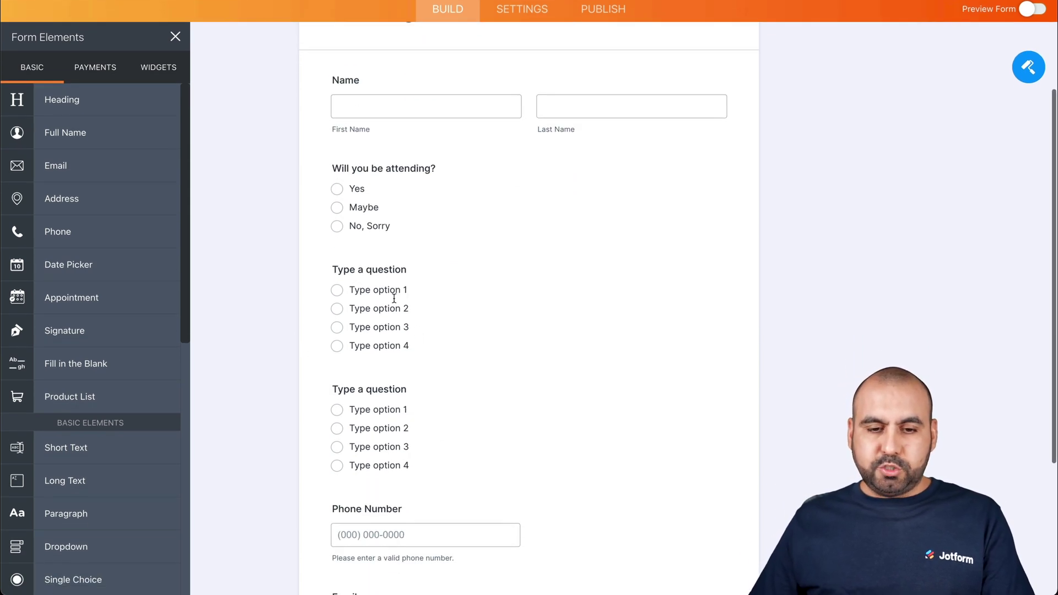
Word the second question 'Are you bringing a guest?' with answers Yes and No, deleting options 3 and 4
left_click(374, 270)
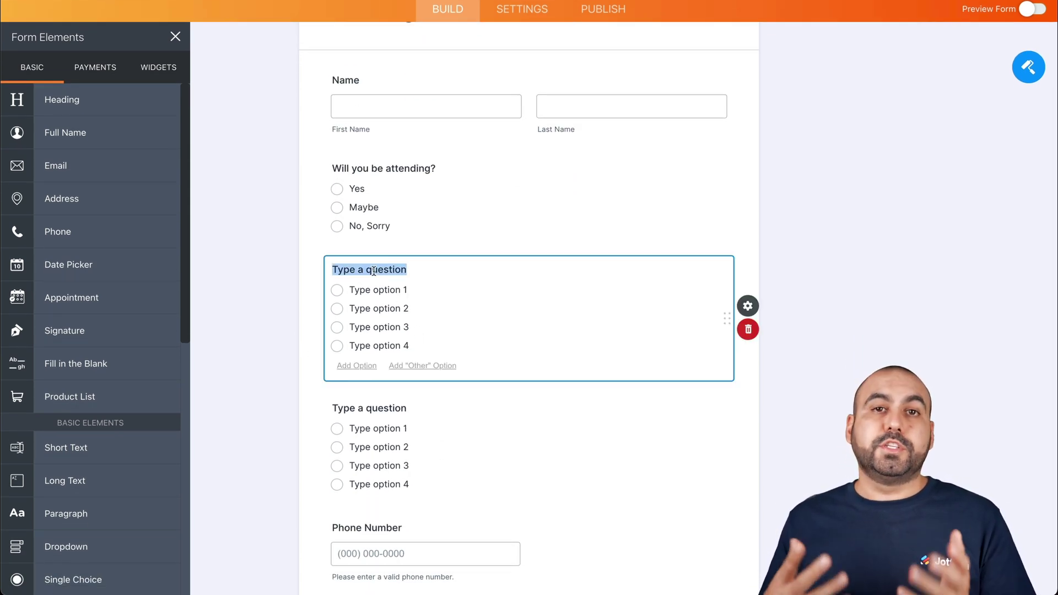
type("Are you bringing a guest?")
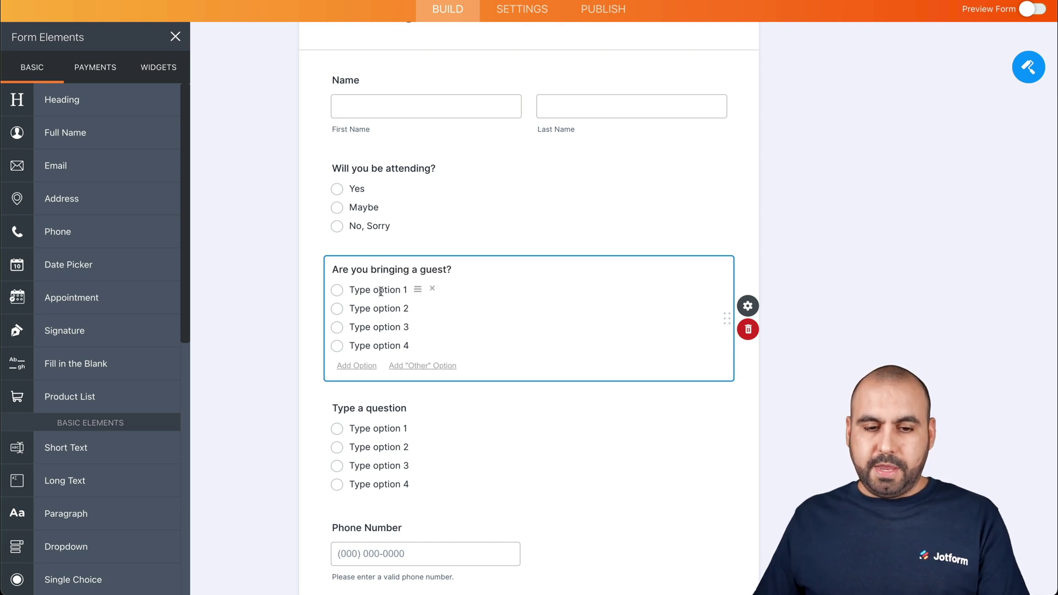
left_click_drag(350, 290, 384, 307)
type("Yes")
type("No")
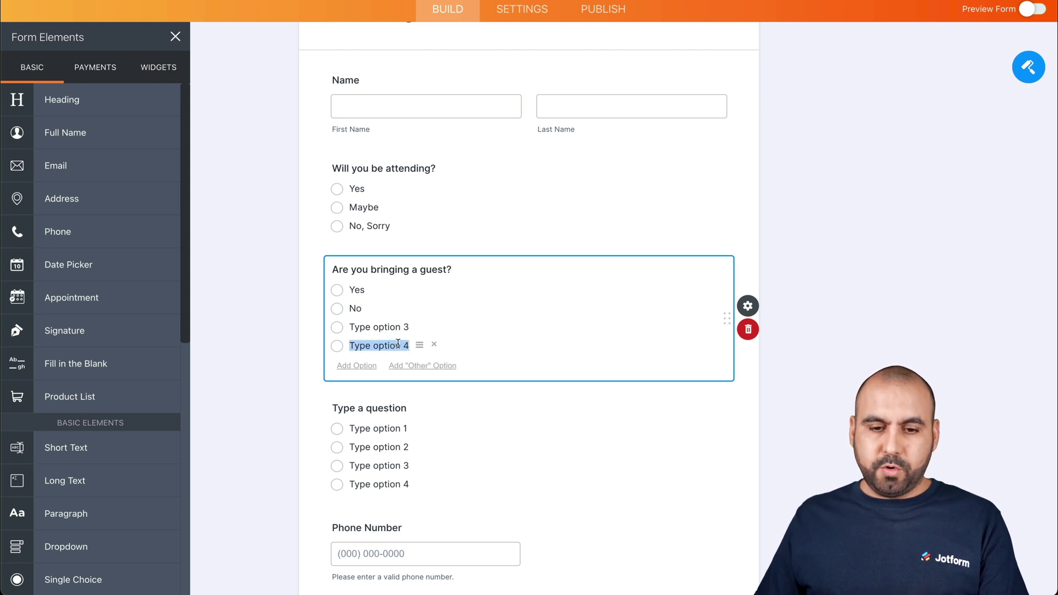
left_click(434, 345)
left_click(435, 326)
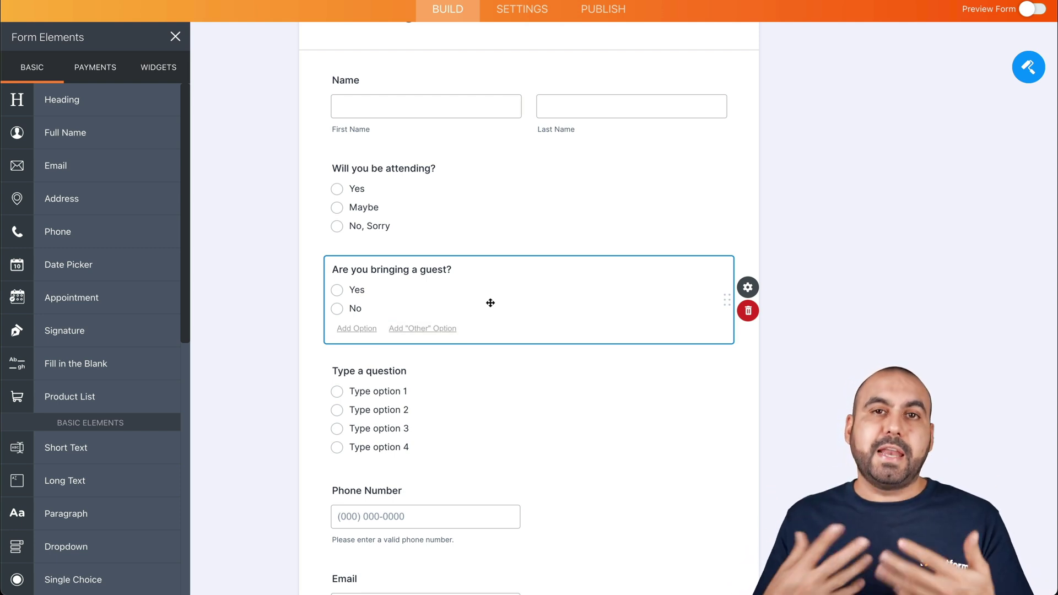
left_click(373, 371)
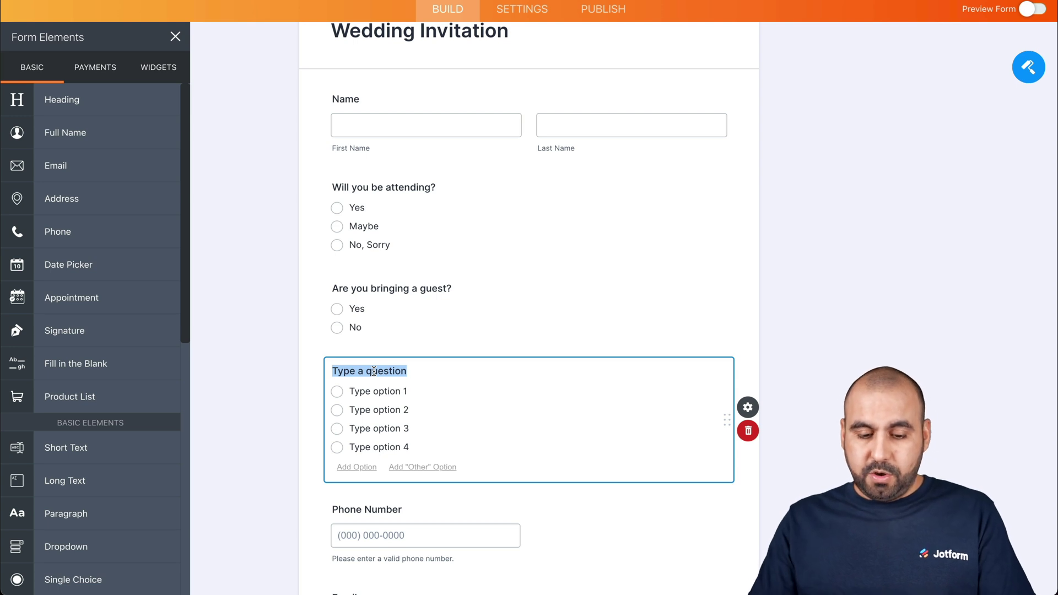
Word the third question 'What mean do you prefer?' with Vegeterian and Non Vegeterian, deleting extra options
type("What mean do you prefer?")
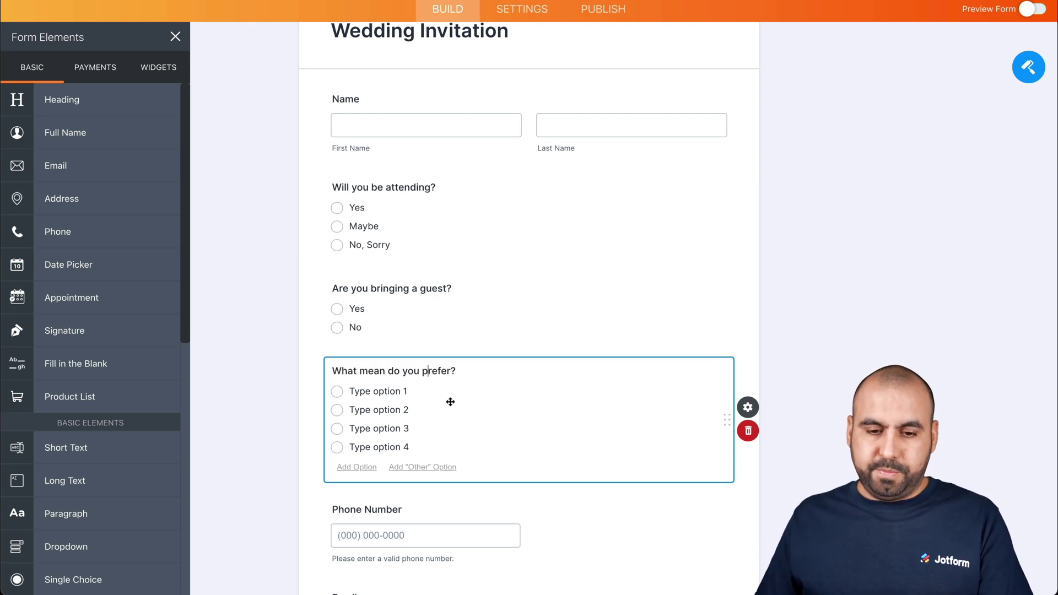
left_click_drag(349, 391, 407, 392)
type("Vegeterian")
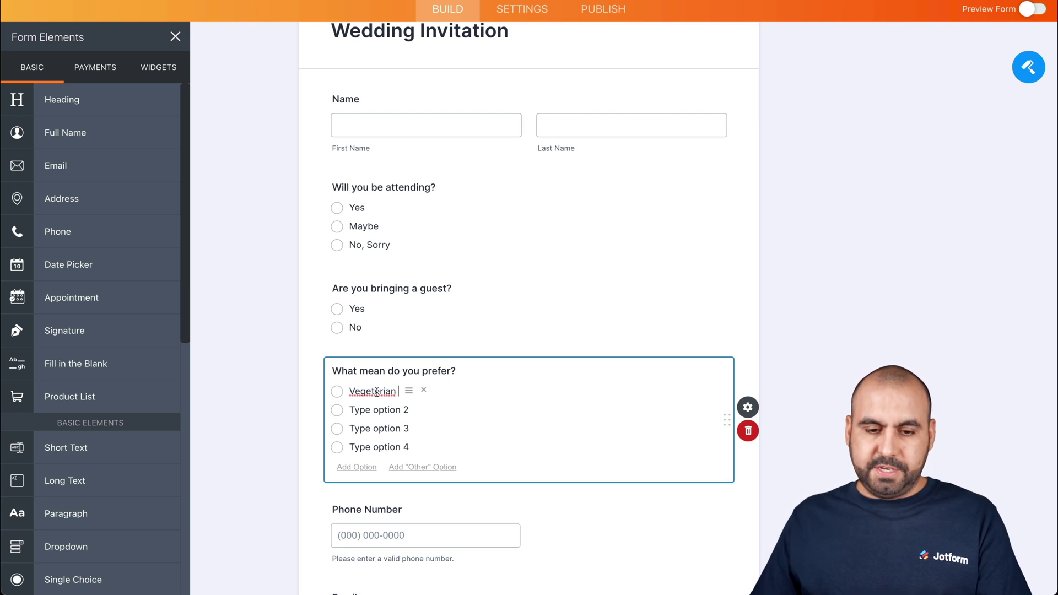
left_click(390, 409)
type("Non Vegeterian")
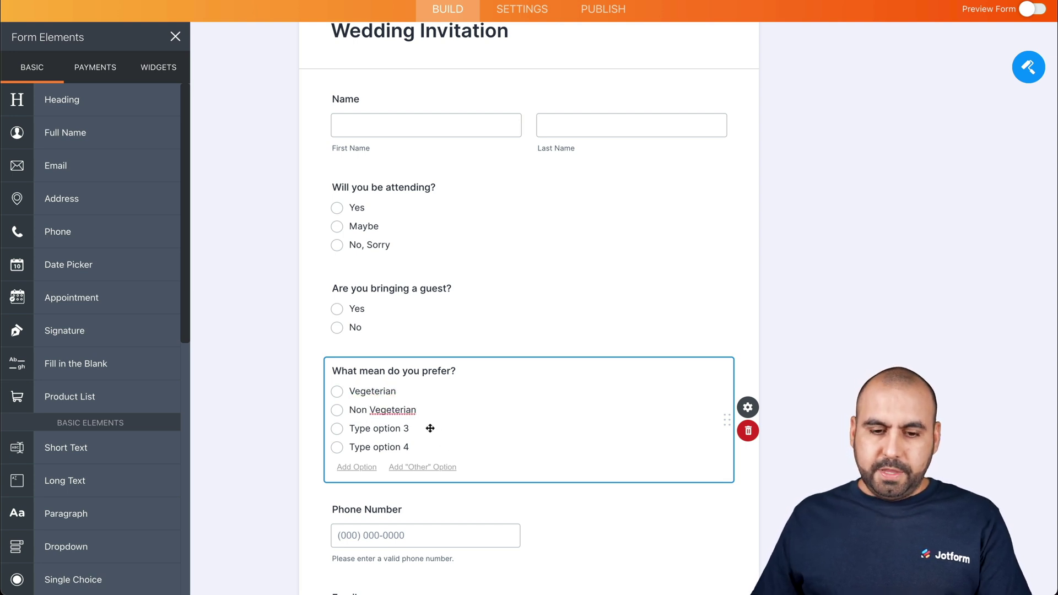
left_click(402, 428)
left_click(433, 427)
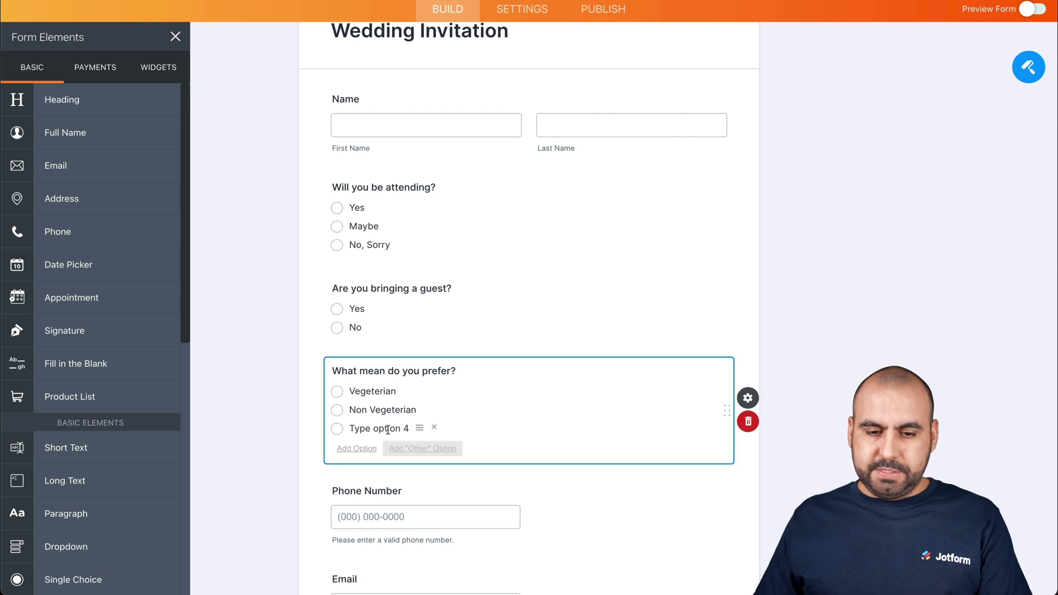
left_click(433, 428)
left_click(260, 424)
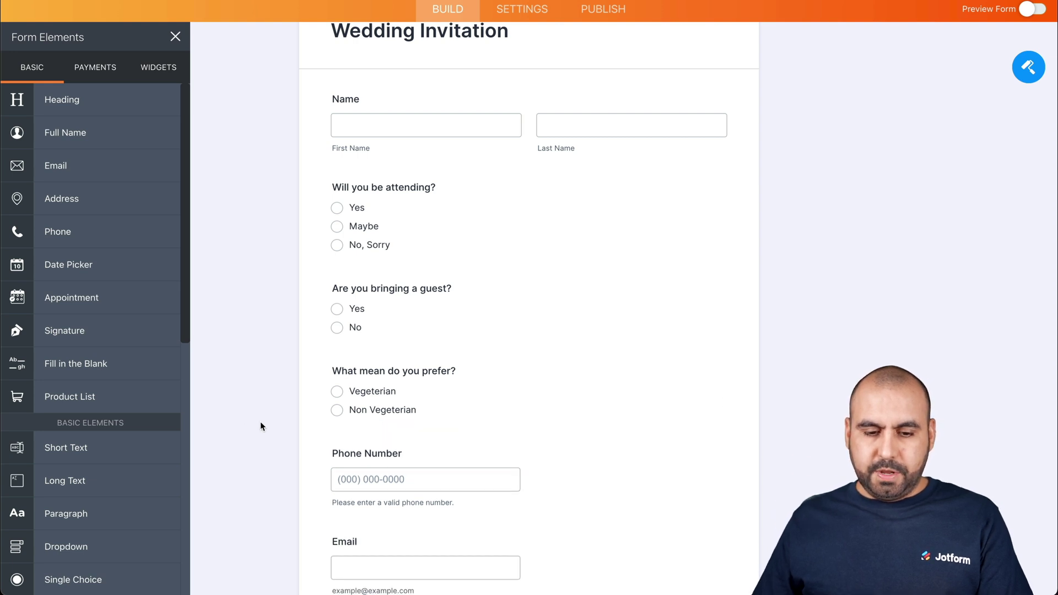
Scroll through the form to review all the Wedding Invitation questions
scroll(267, 428, "down", 3)
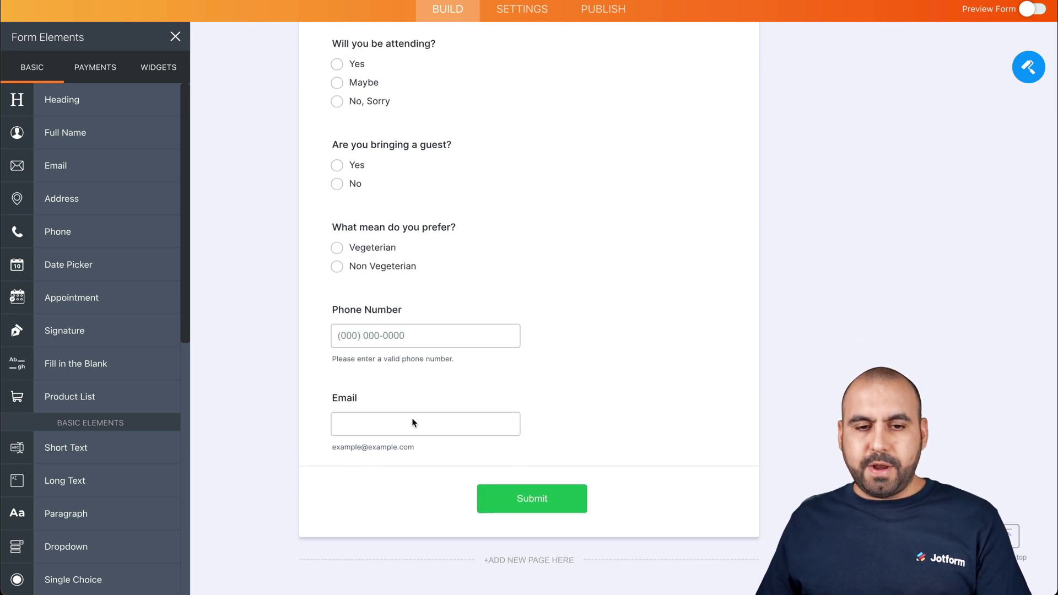
scroll(411, 418, "up", 5)
scroll(410, 340, "down", 3)
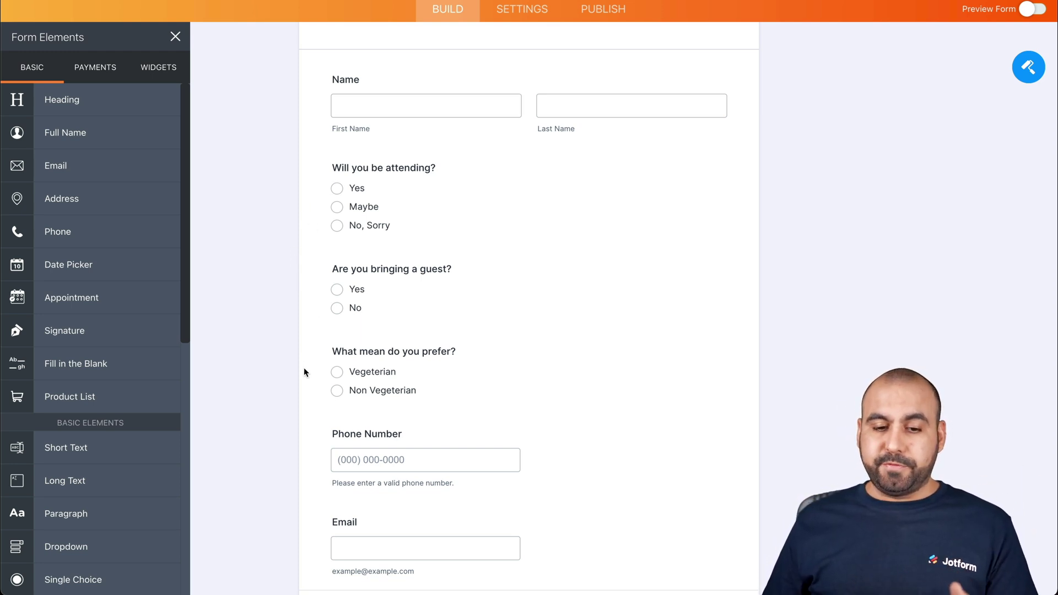
scroll(295, 447, "down", 1)
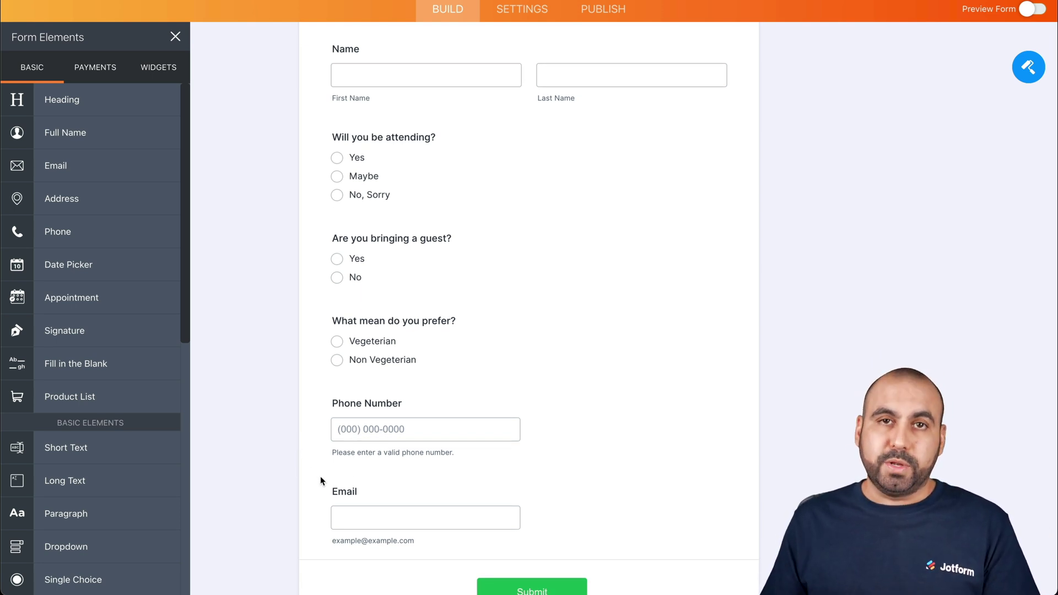
scroll(320, 476, "up", 1)
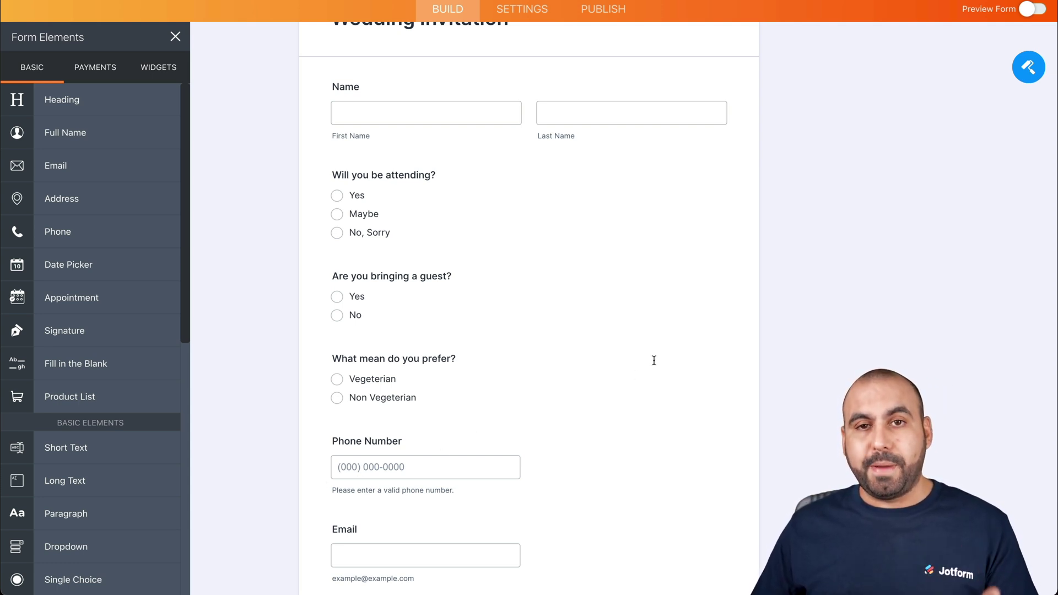
Publish the form, open the live version in a new tab, and enter the guest's first name
left_click(599, 12)
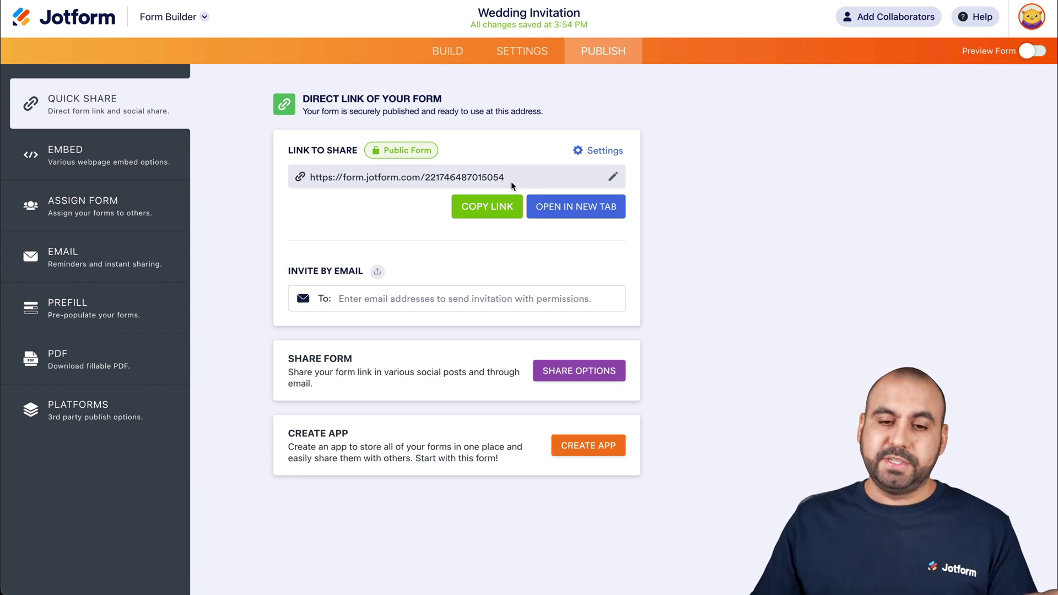
left_click(593, 210)
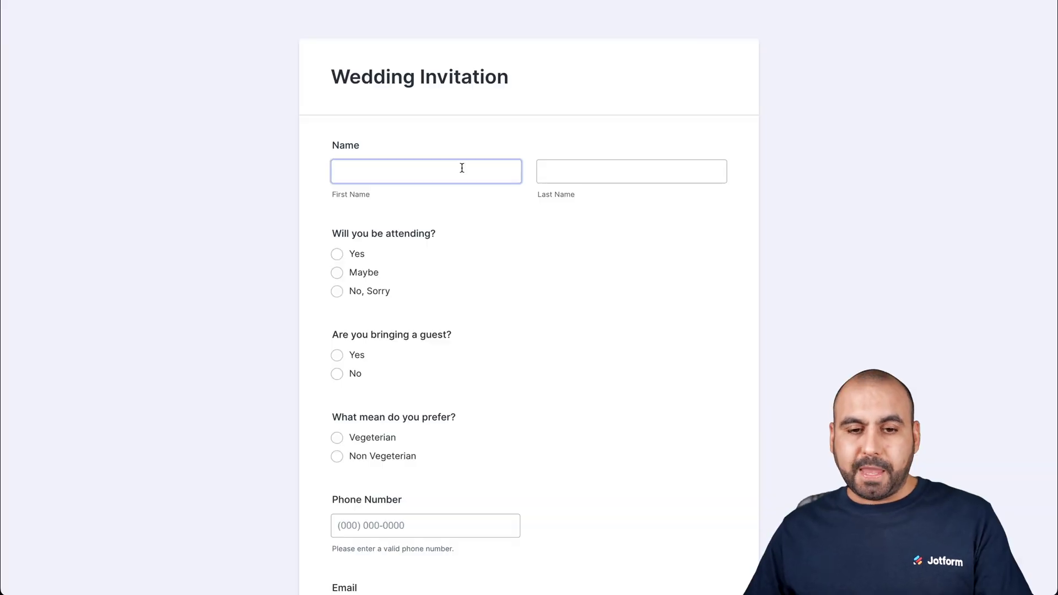
left_click(444, 168)
key("Tab")
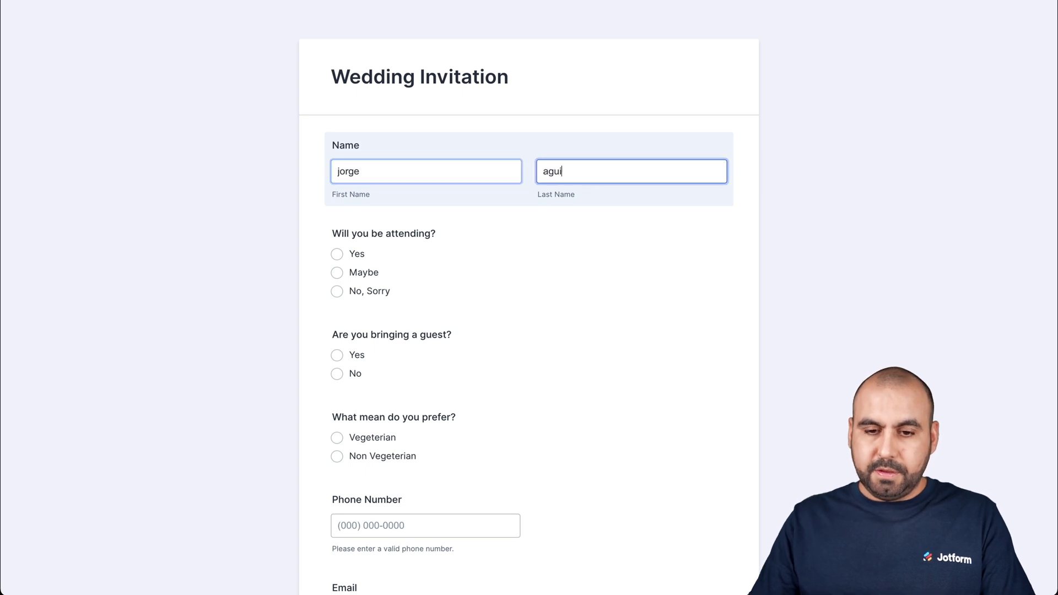
Enter the last name, answer Yes, No and Non Vegeterian, add a phone number, and submit
scroll(529, 297, "down", 3)
left_click(336, 153)
left_click(337, 274)
left_click(336, 356)
left_click(425, 427)
type("1245678")
left_click(556, 511)
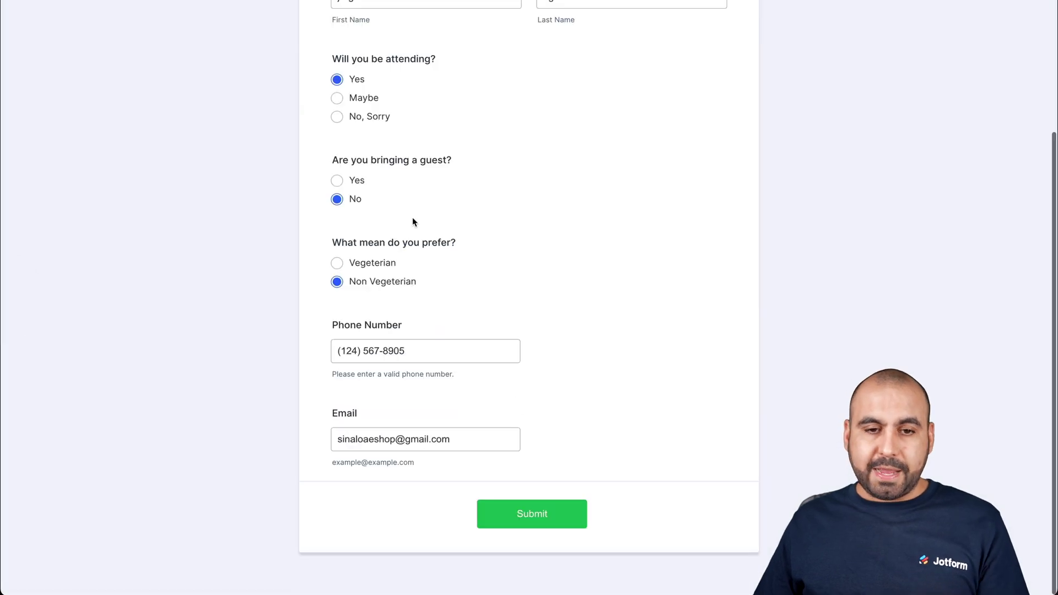
Change the guest's name, switch the meal to Vegeterian, correct phone and email, and resubmit
scroll(413, 217, "up", 3)
double_click(396, 182)
type("Jhone")
key("Tab")
type("Doe")
scroll(354, 300, "down", 3)
left_click(336, 296)
left_click(382, 379)
double_click(382, 380)
type("4365")
left_click(400, 472)
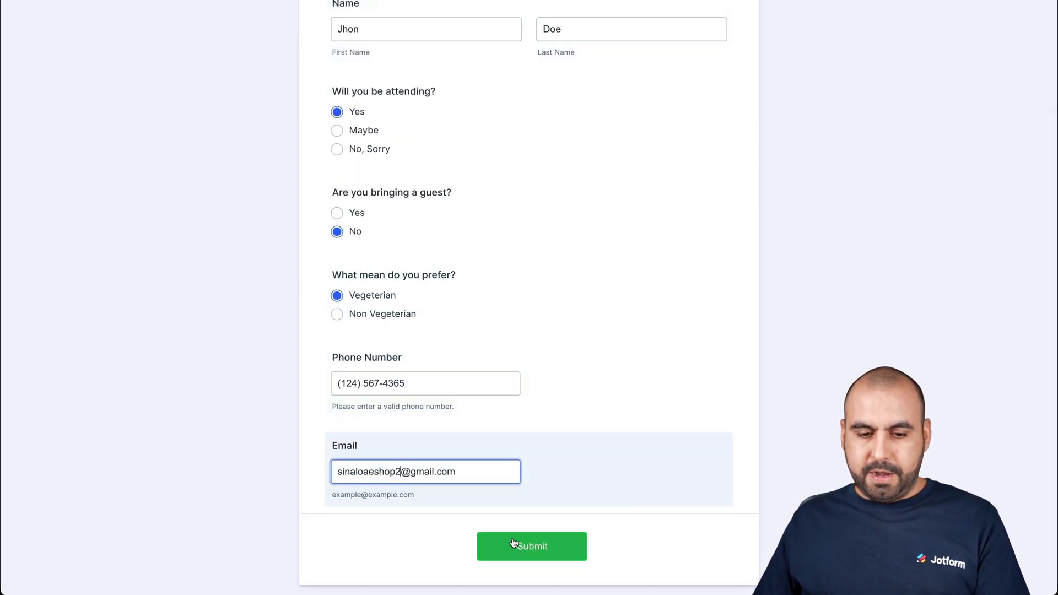
left_click(528, 552)
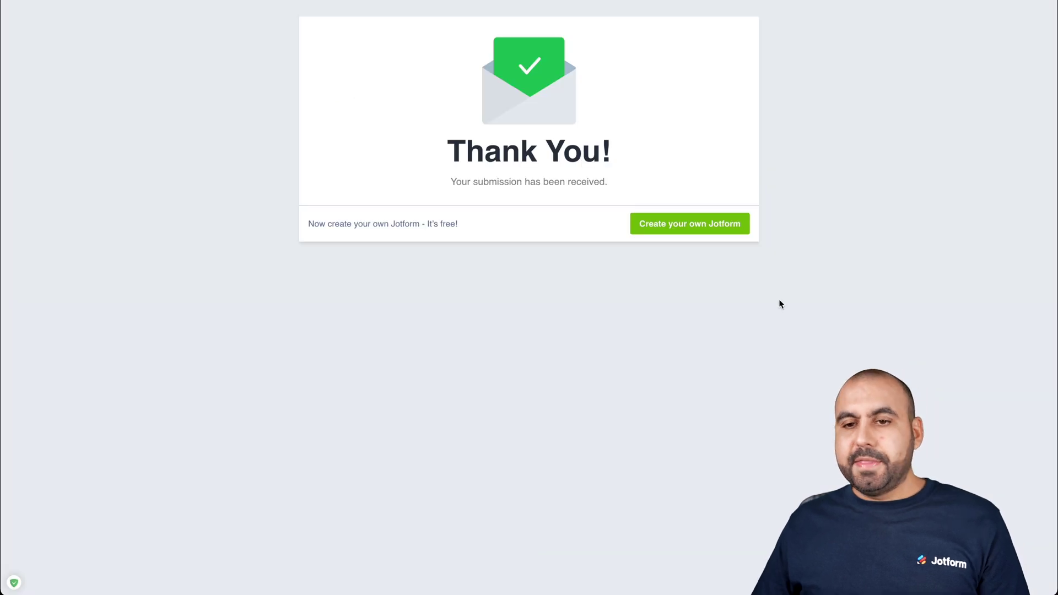
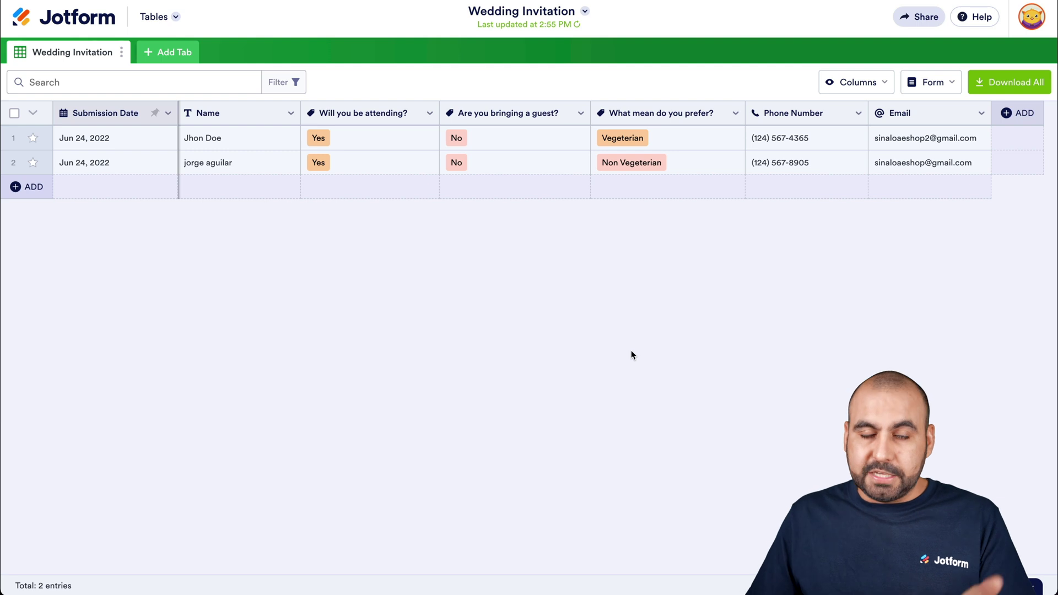
Bring up the Create a New Tab dialog beside the Wedding Invitation tab
left_click(172, 54)
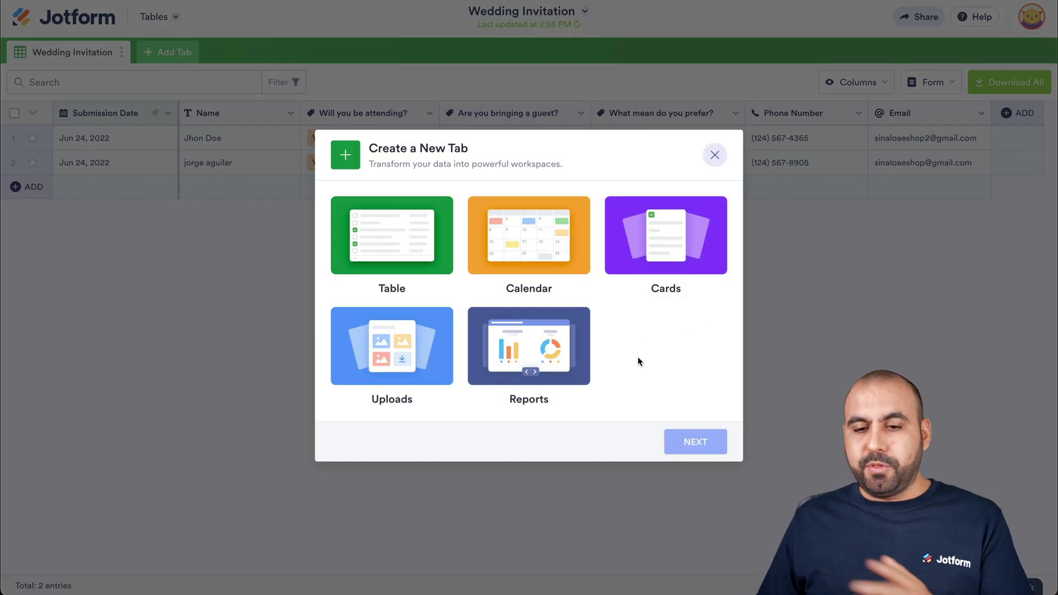
Set up a Cards tab connected to the Wedding Invitation form
left_click(667, 251)
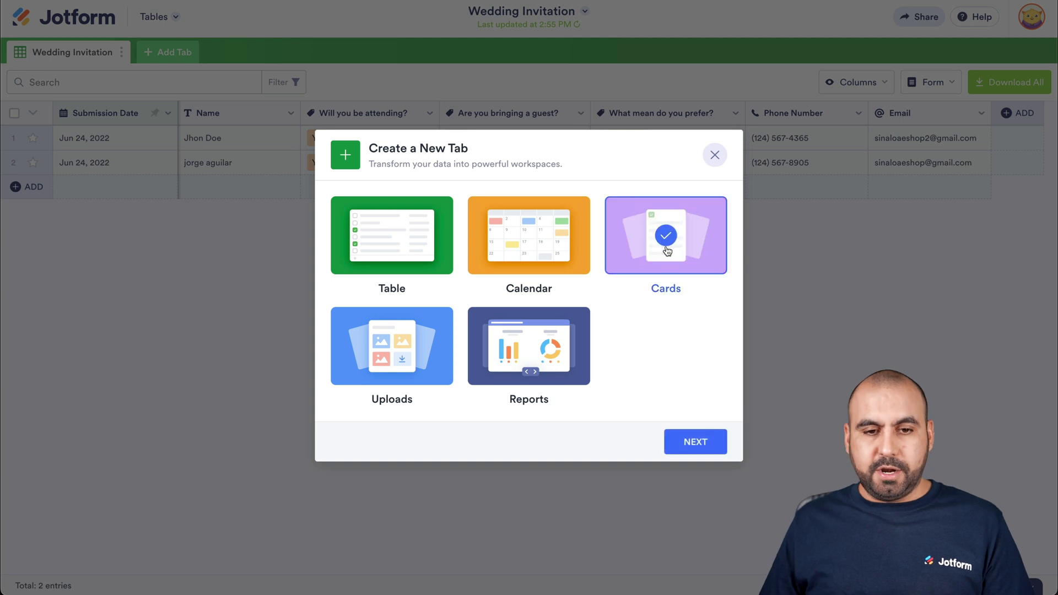
left_click(697, 441)
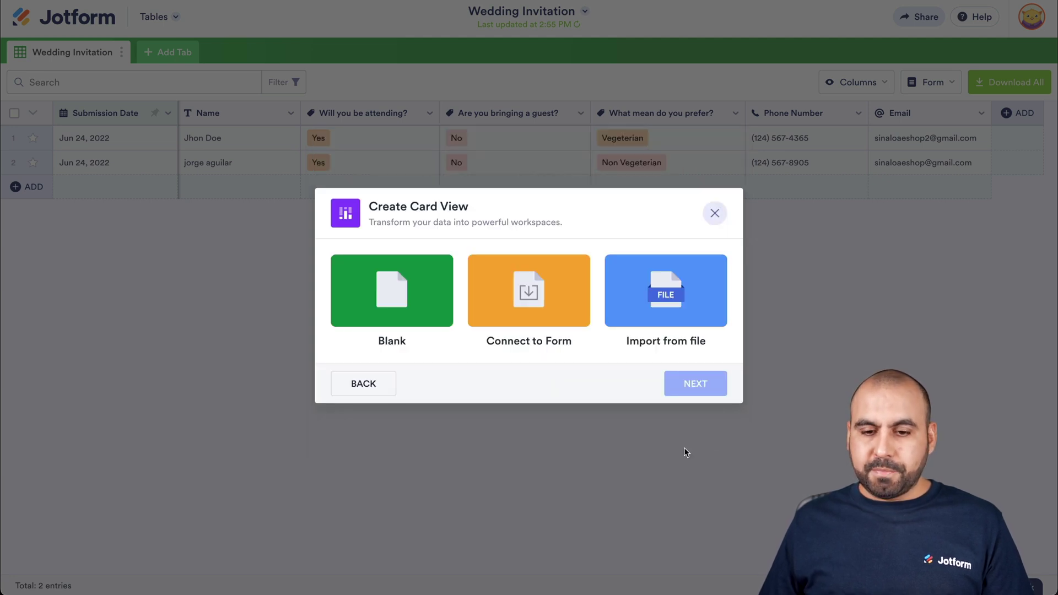
left_click(523, 306)
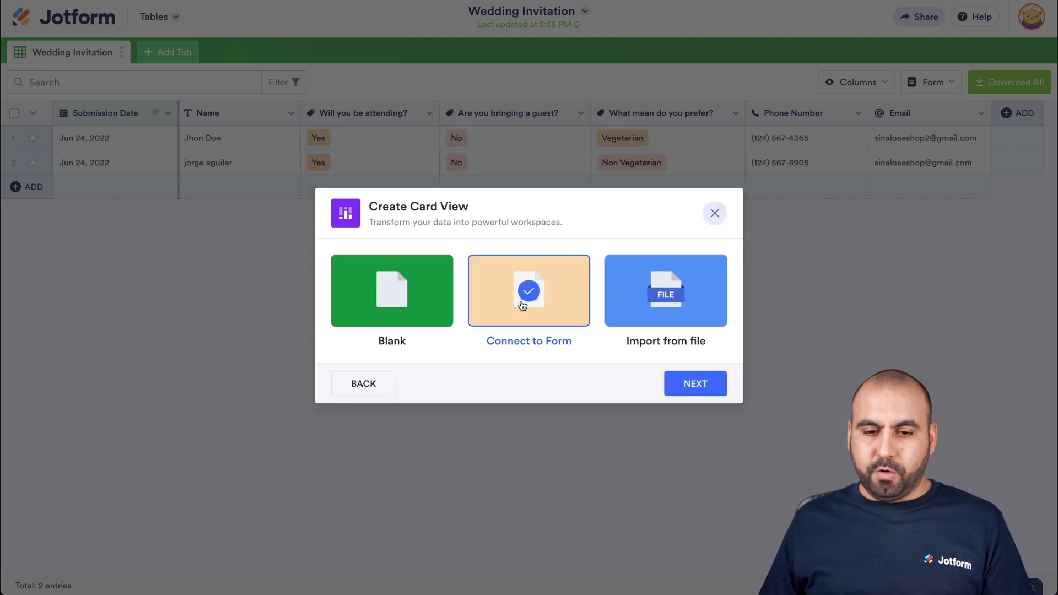
left_click(682, 383)
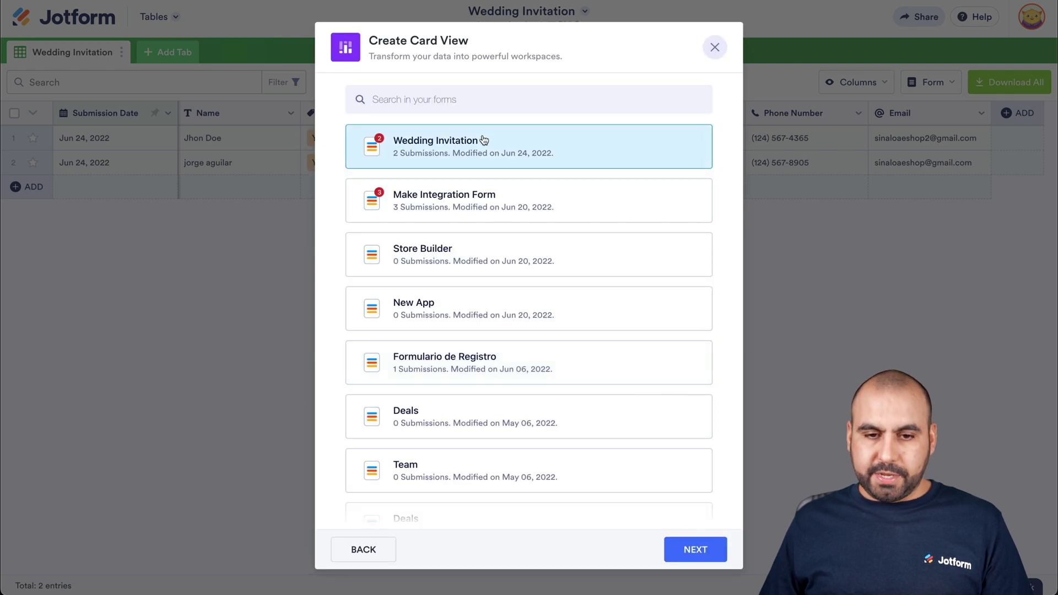
left_click(696, 543)
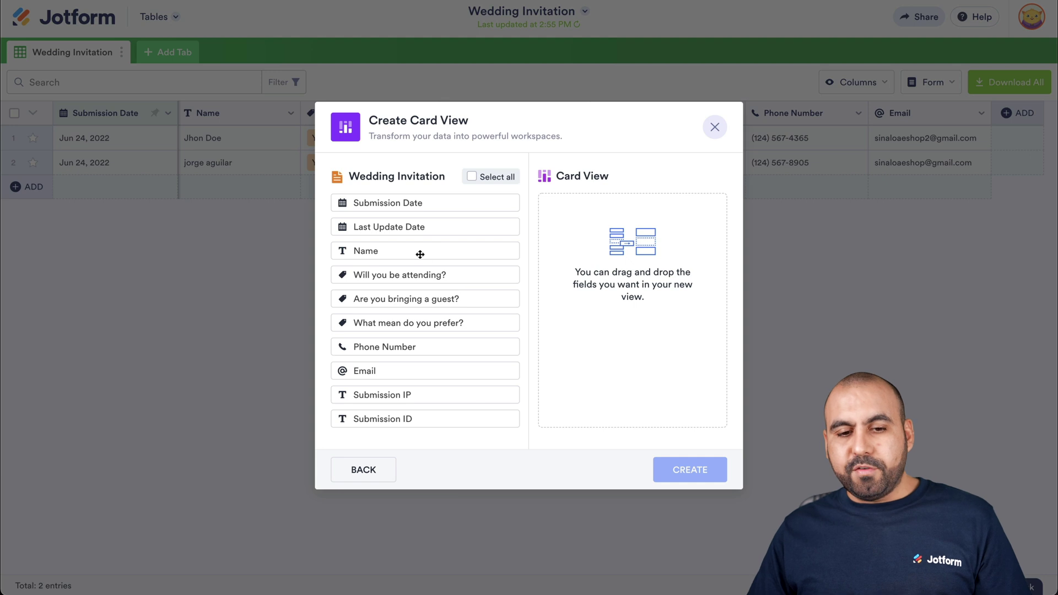
Put Name, attendance, phone, email, guest and meal fields on the cards and create the tab
left_click_drag(419, 253, 628, 248)
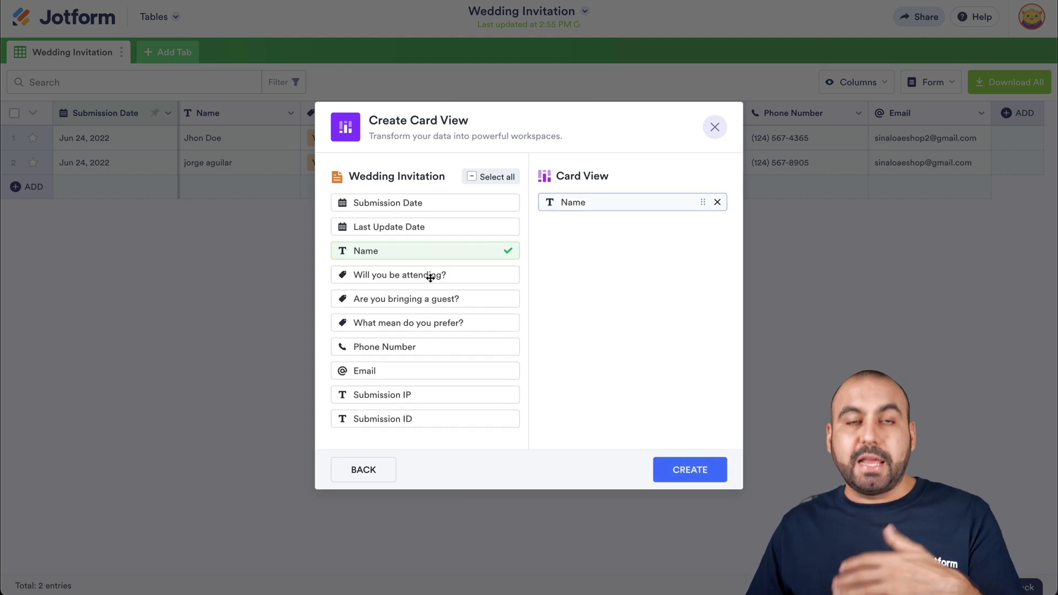
left_click_drag(430, 278, 622, 245)
left_click_drag(410, 347, 610, 292)
left_click_drag(425, 371, 620, 292)
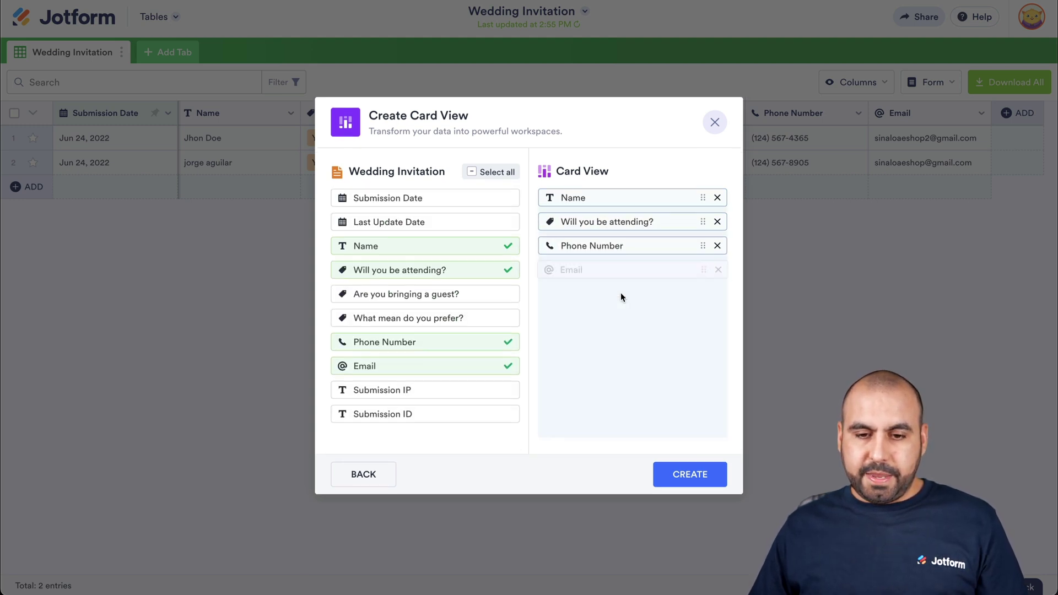
left_click_drag(412, 304, 612, 253)
left_click_drag(430, 322, 626, 267)
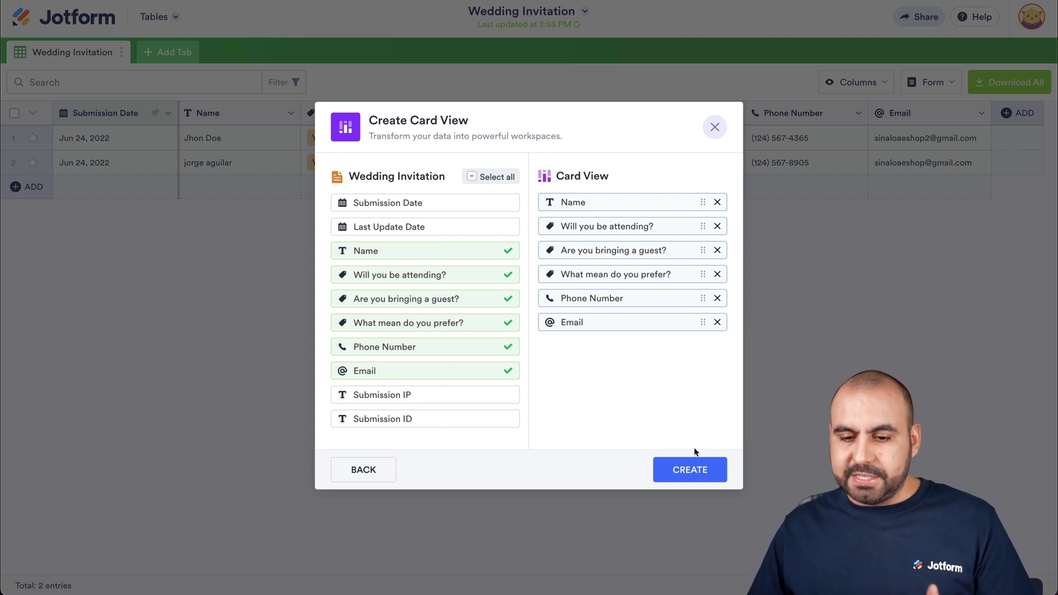
left_click(693, 466)
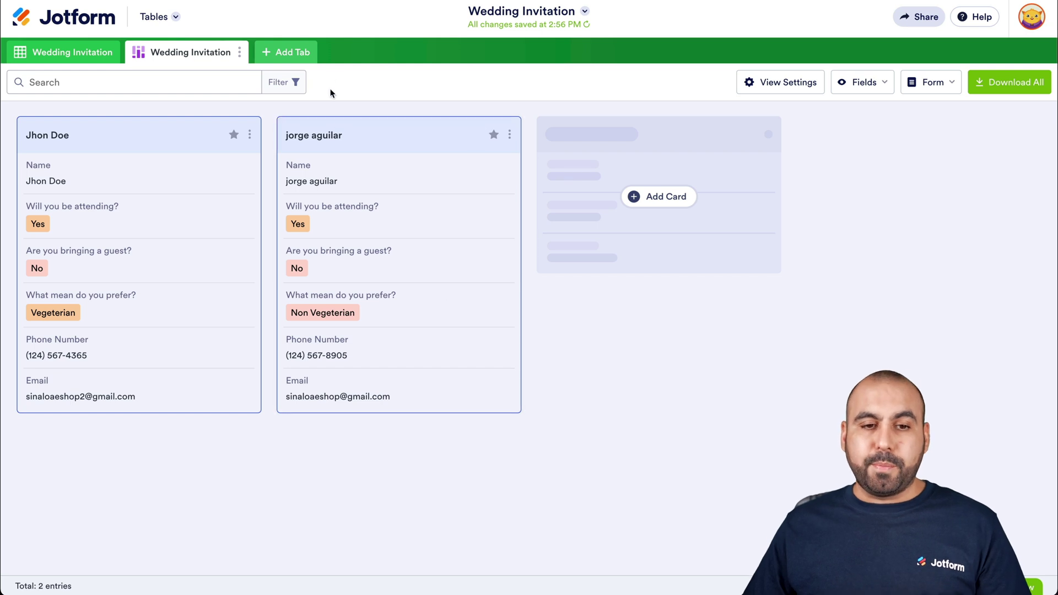
left_click(295, 51)
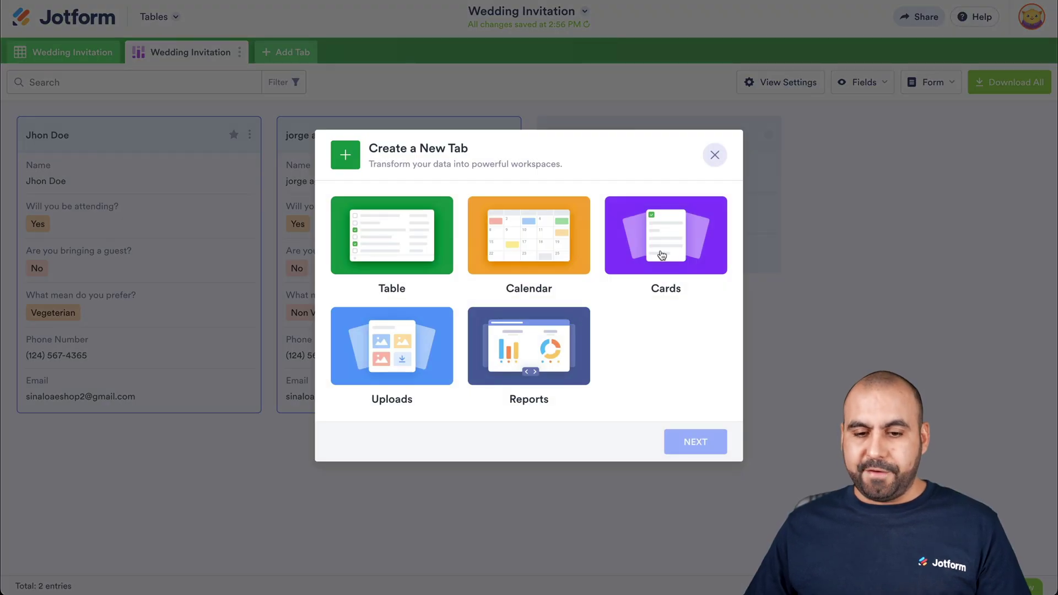
Create a two-charts-per-page compact report tab from the Wedding Invitation responses
left_click(531, 362)
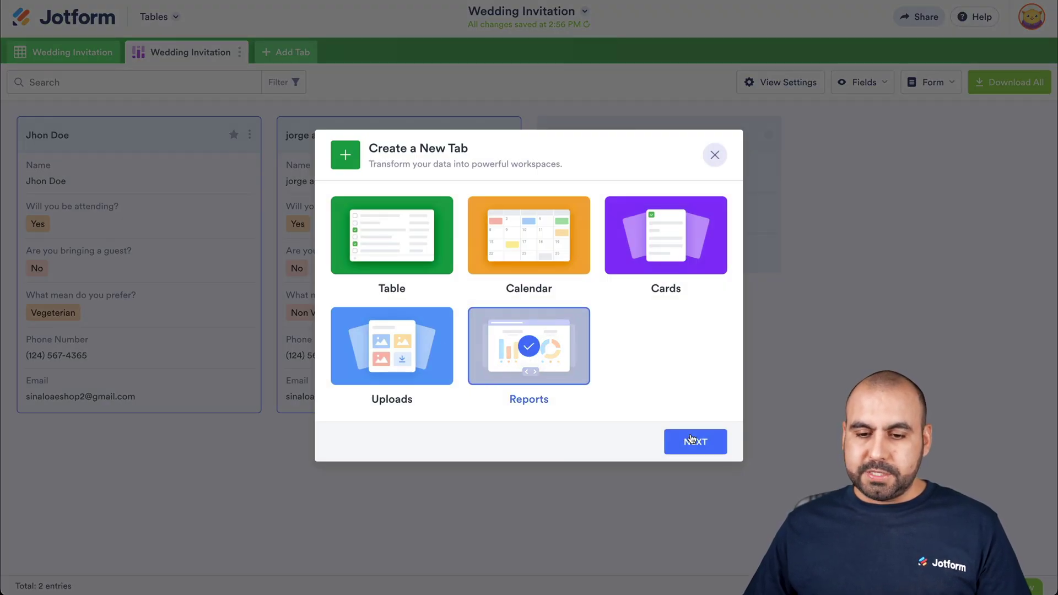
left_click(692, 435)
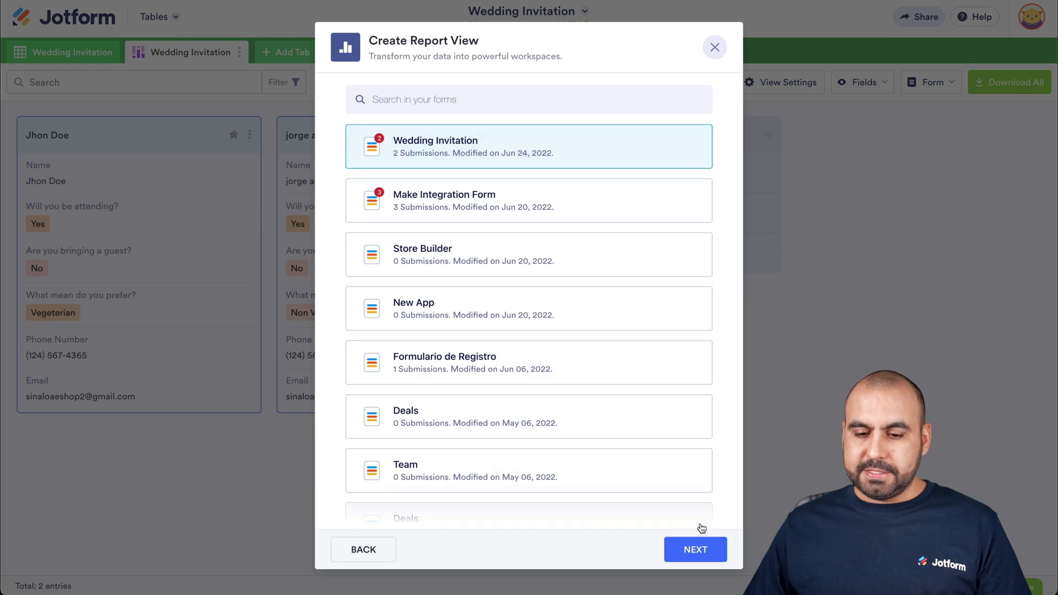
left_click(697, 548)
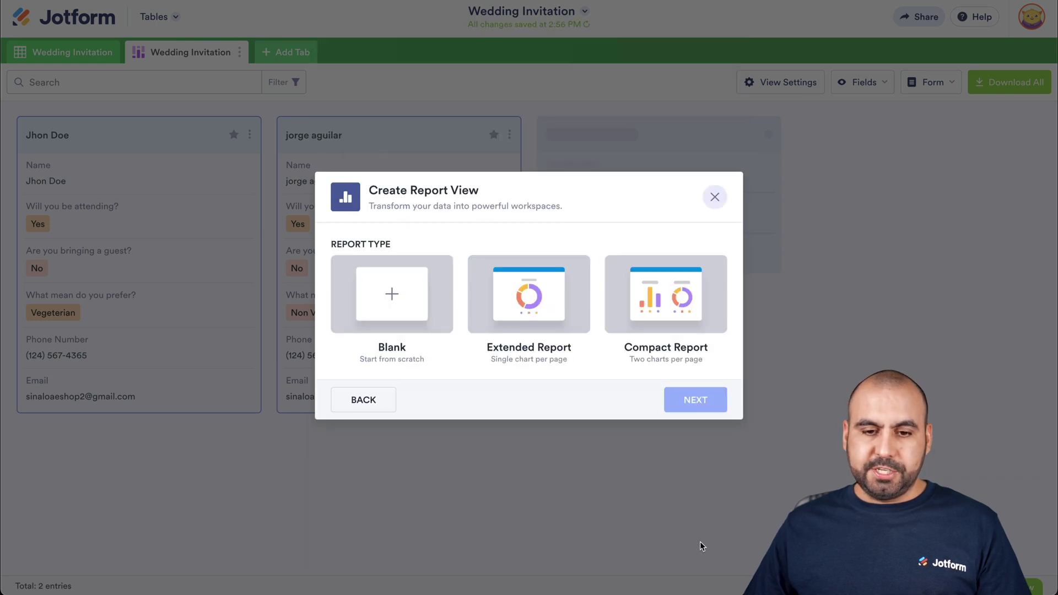
left_click(675, 349)
left_click(695, 395)
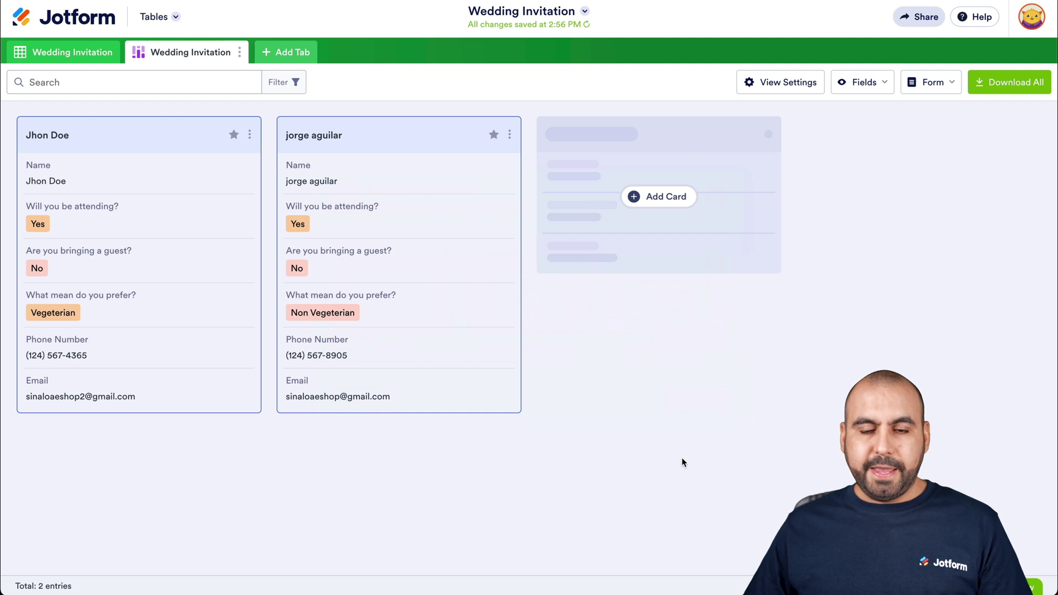
scroll(676, 467, "down", 6)
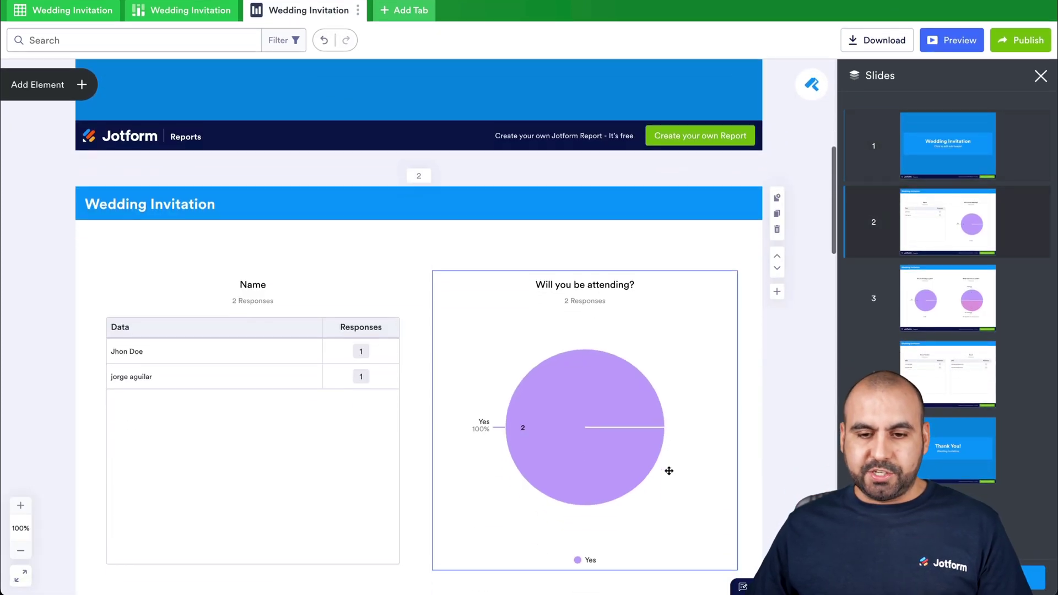
scroll(669, 470, "down", 2)
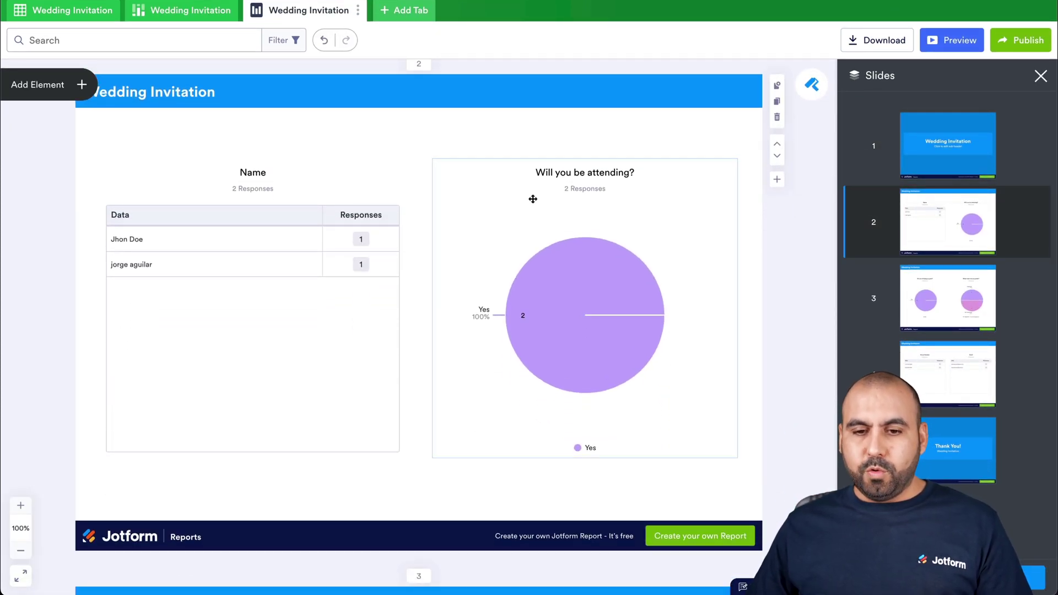
Change the 'Will you be attending?' chart type from pie to bar, showing Yes, Maybe and No, Sorry
left_click(568, 327)
left_click(752, 170)
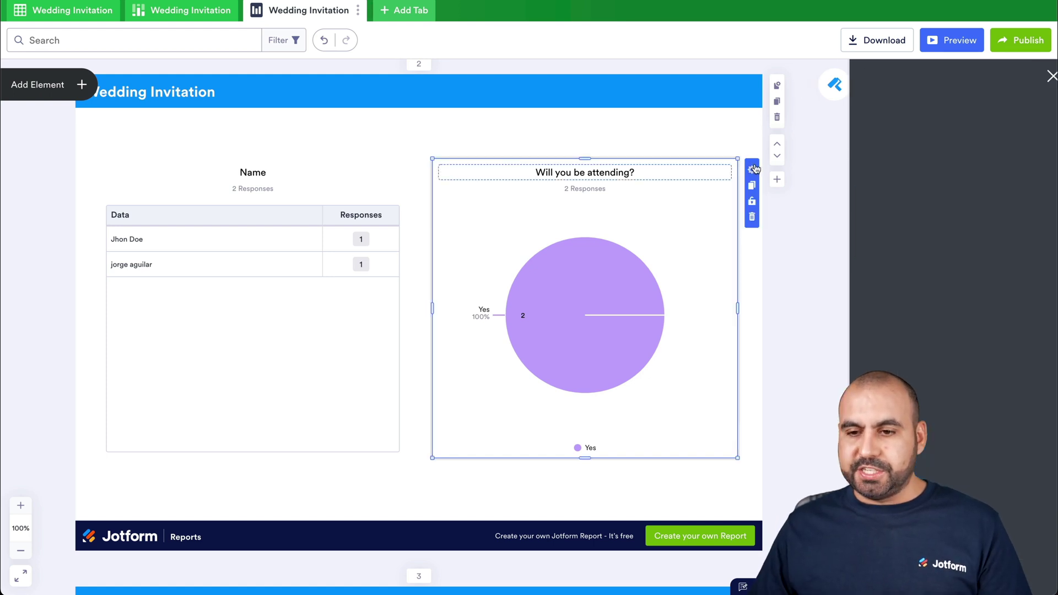
left_click(945, 299)
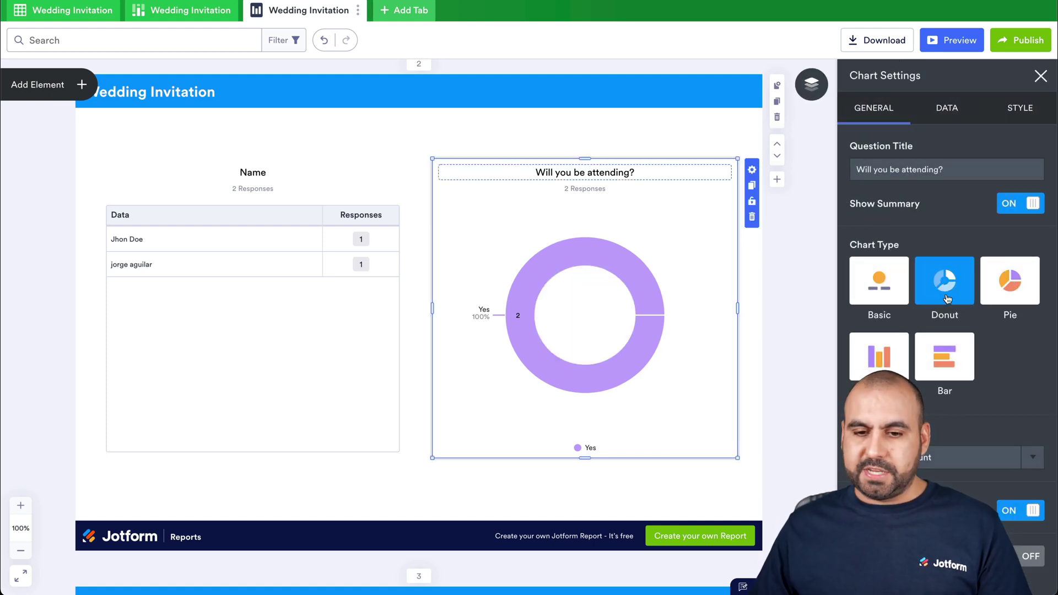
left_click(945, 369)
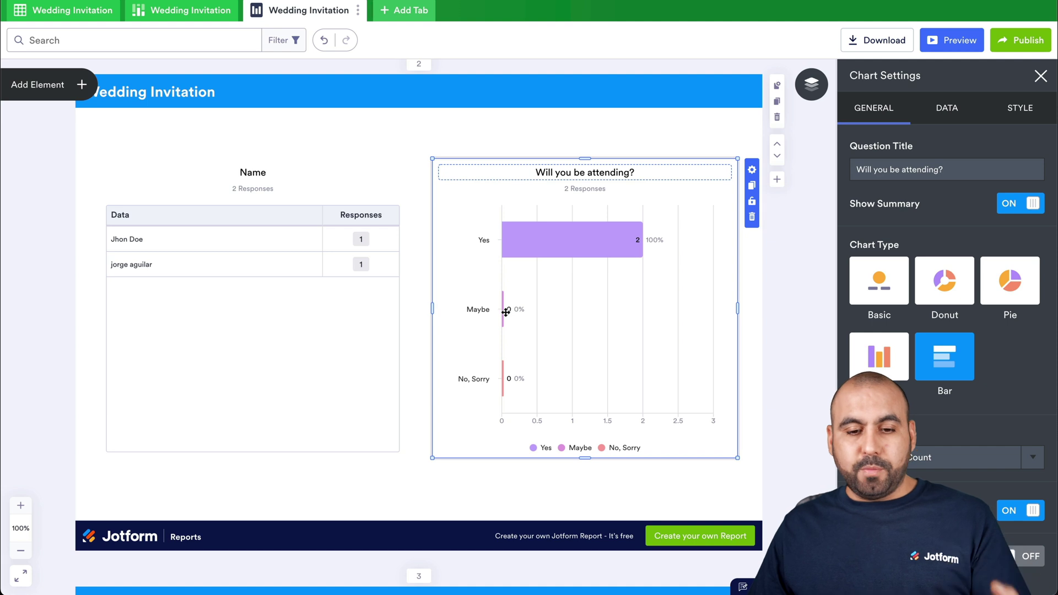
scroll(498, 427, "down", 8)
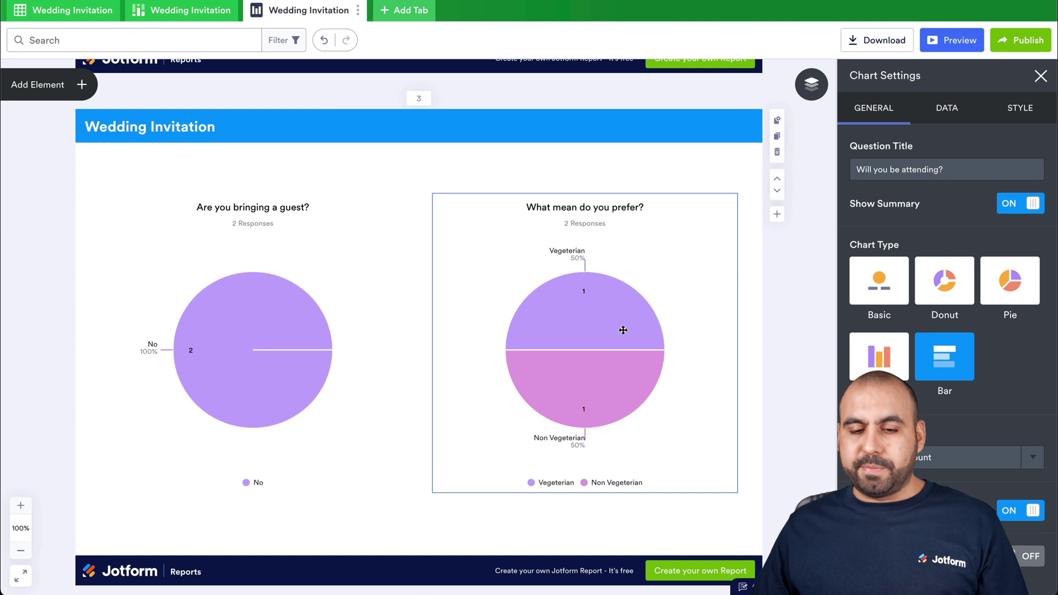
scroll(622, 319, "down", 1)
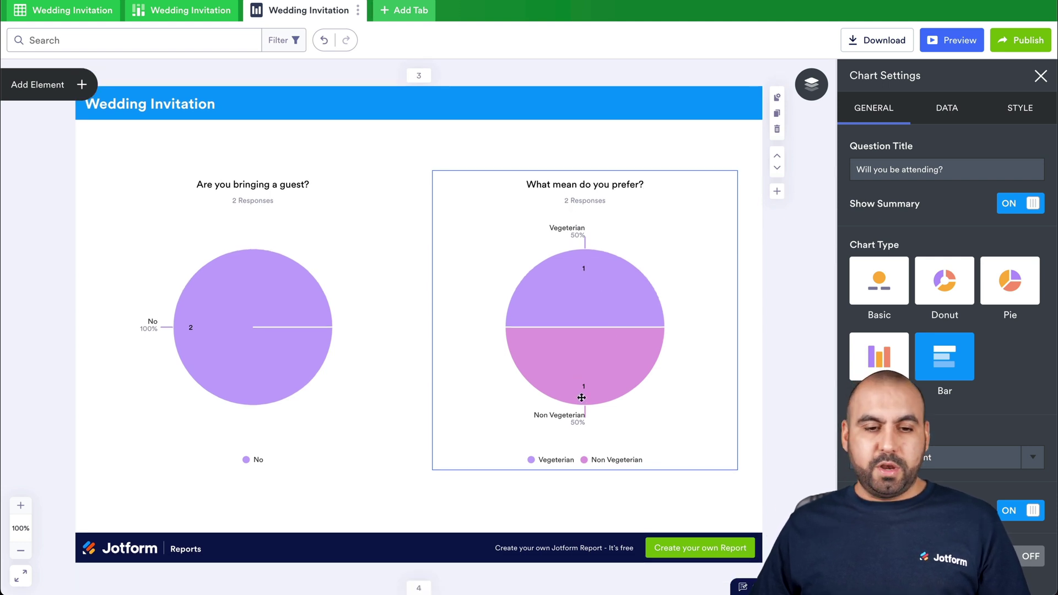
scroll(581, 439, "down", 1)
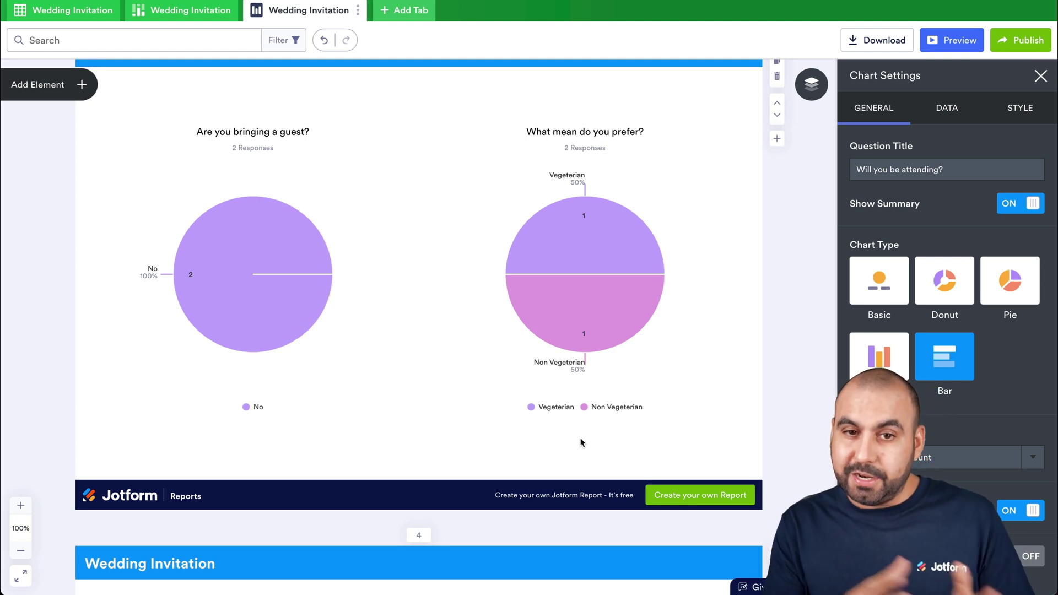
scroll(580, 443, "up", 15)
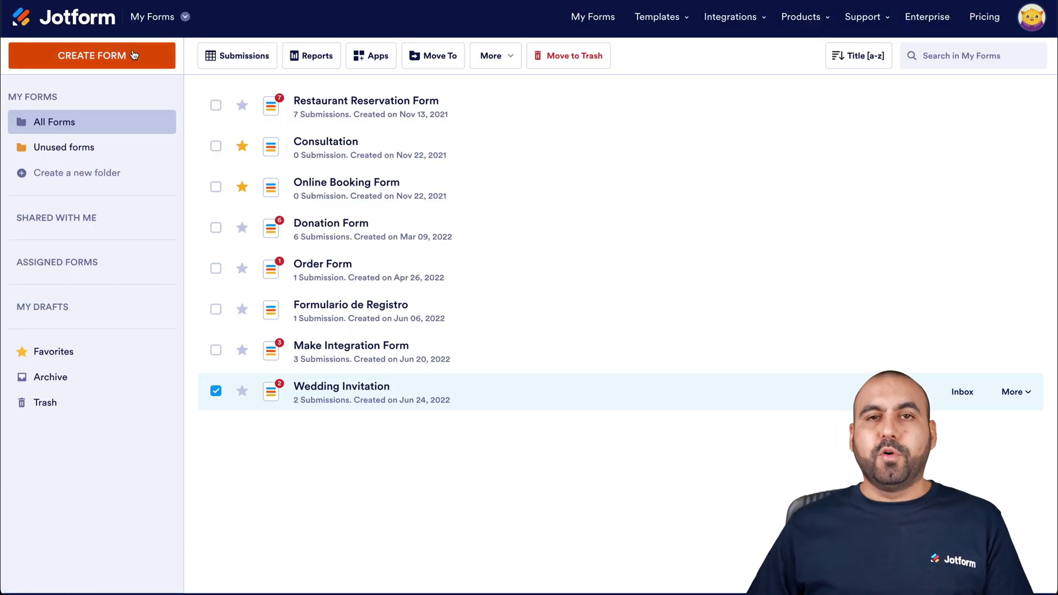
Create a blank Card Form from scratch and add a Full Name field to it
left_click(131, 53)
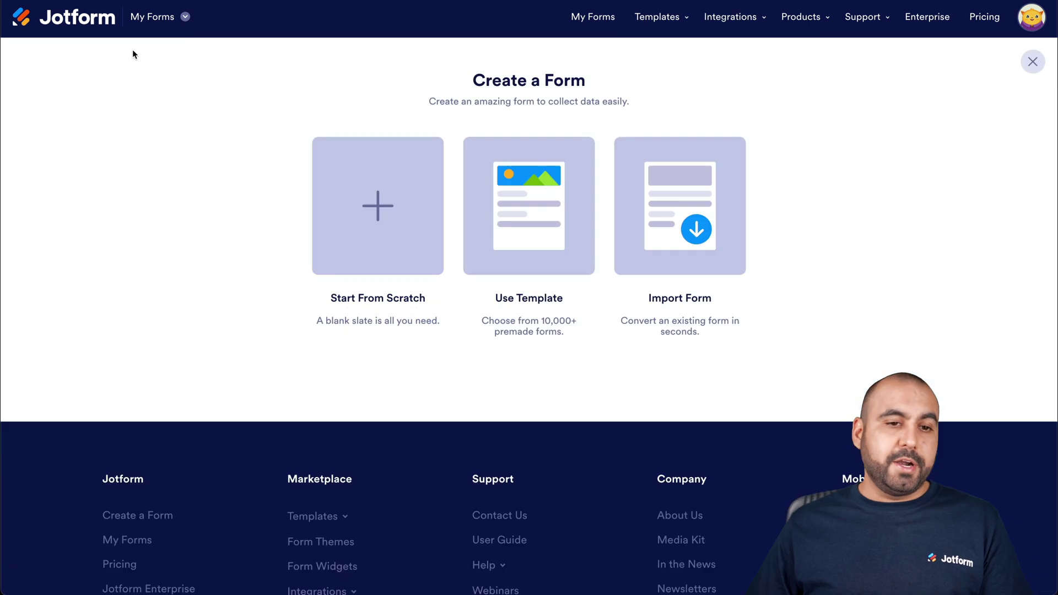
left_click(381, 219)
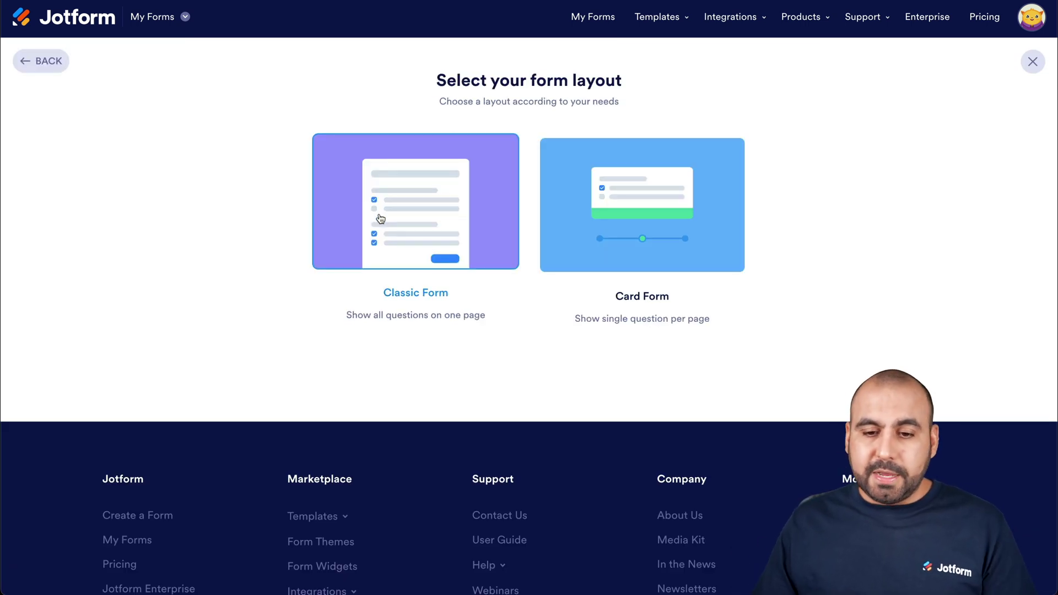
left_click(676, 214)
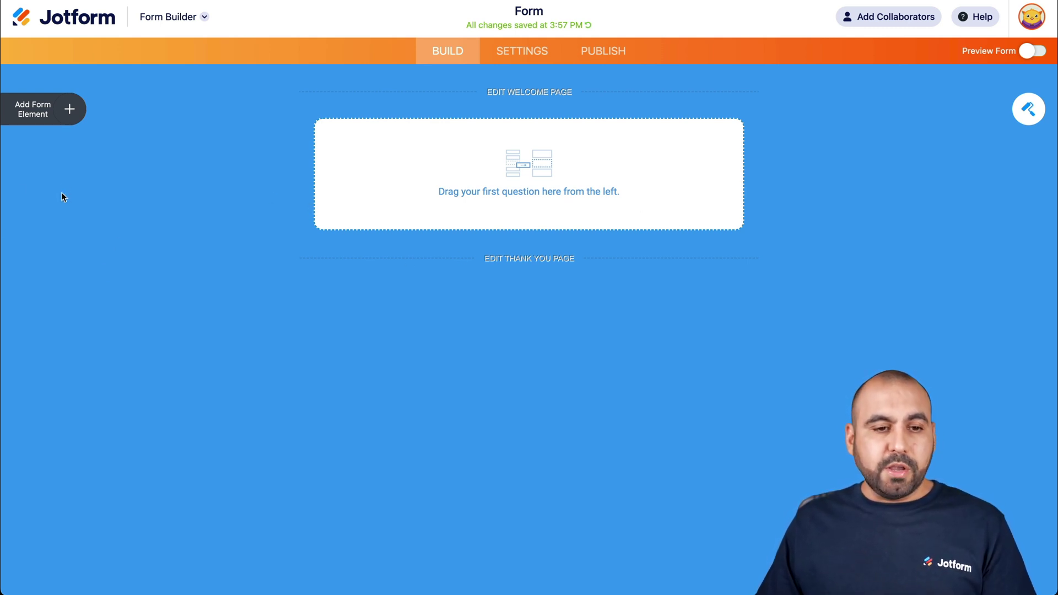
left_click(66, 108)
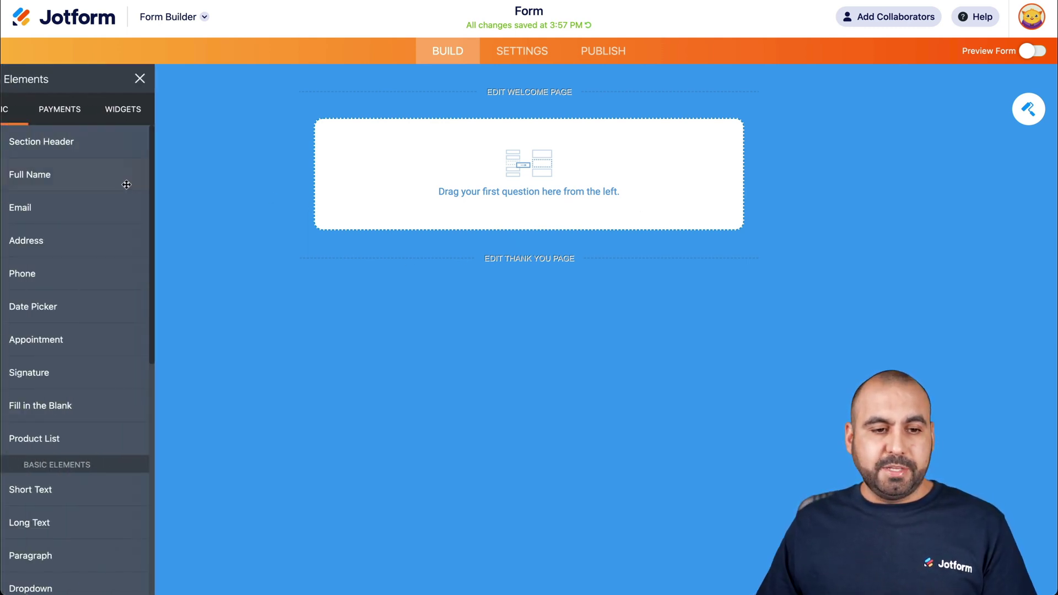
left_click(72, 177)
scroll(111, 325, "down", 4)
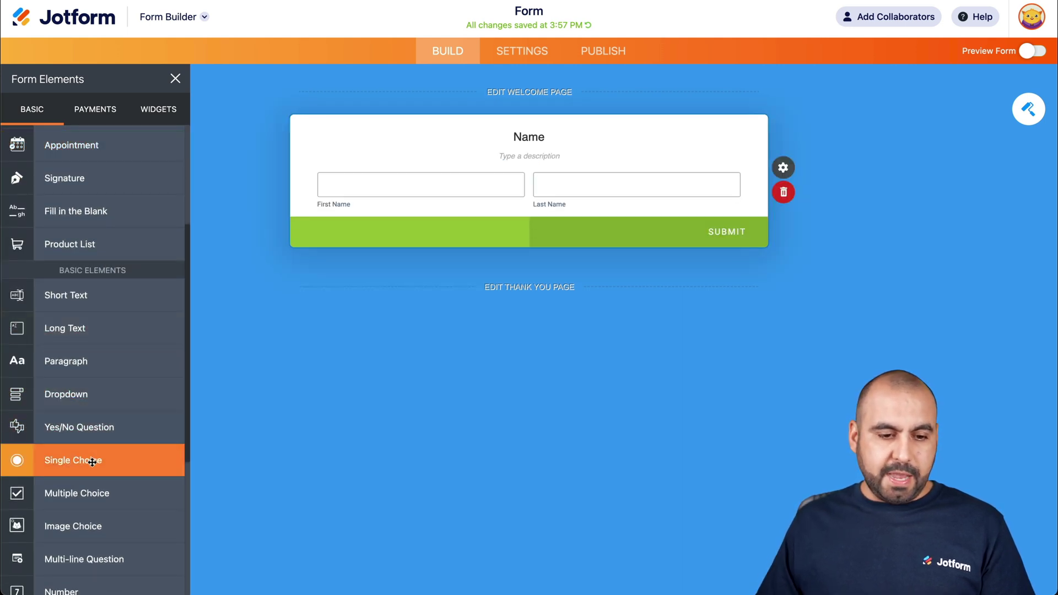
Add a single-choice 'Are you attending' question with options Yes, Maybe and No, removing the fourth option
left_click(90, 459)
left_click(538, 288)
type("Are you attending")
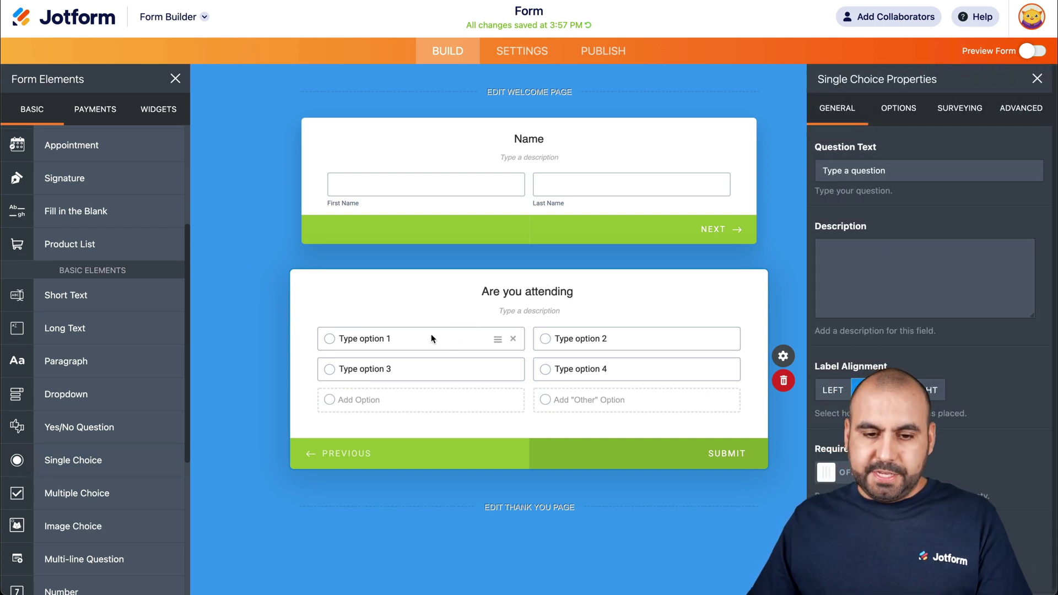
left_click(432, 337)
type("Yes")
left_click(581, 342)
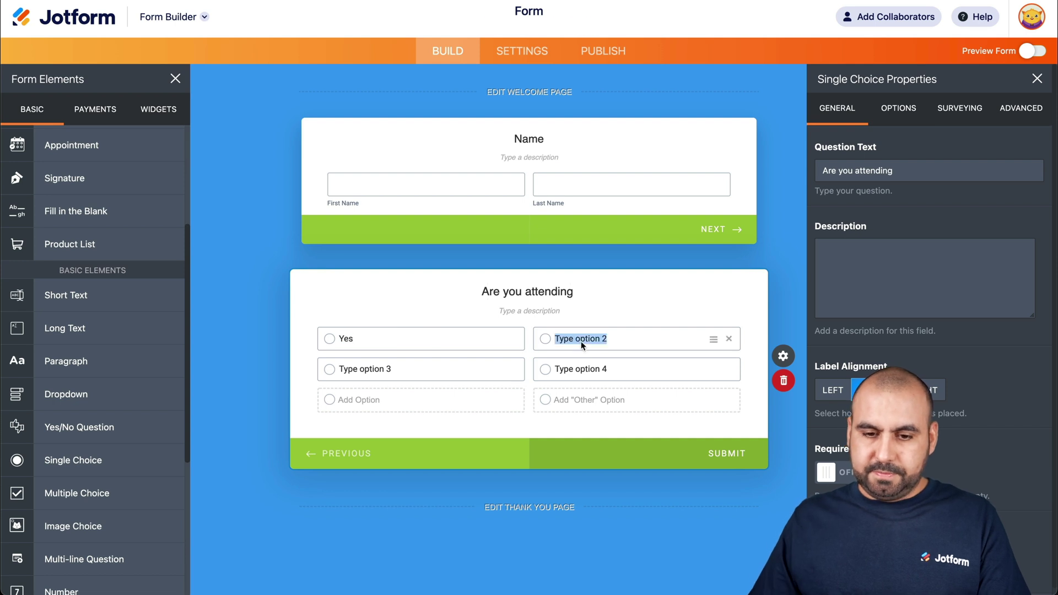
type("Maye")
type("be")
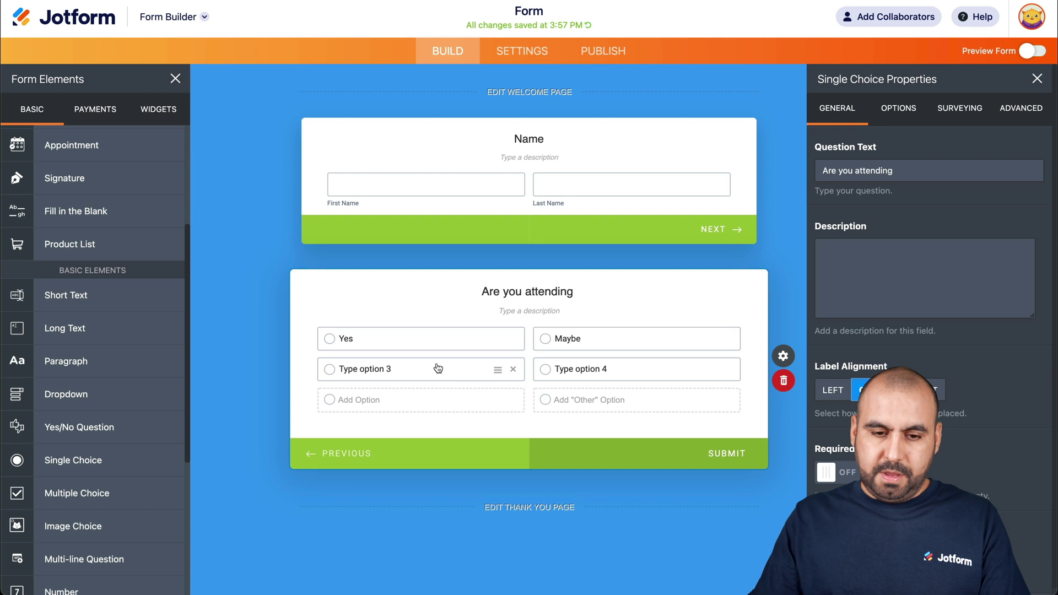
type("No")
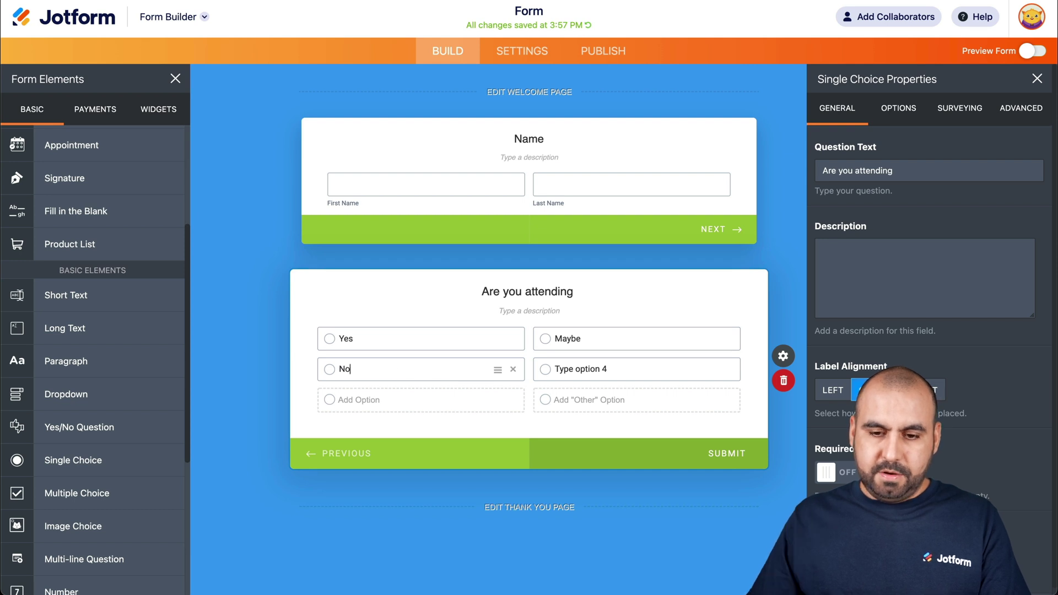
left_click(729, 370)
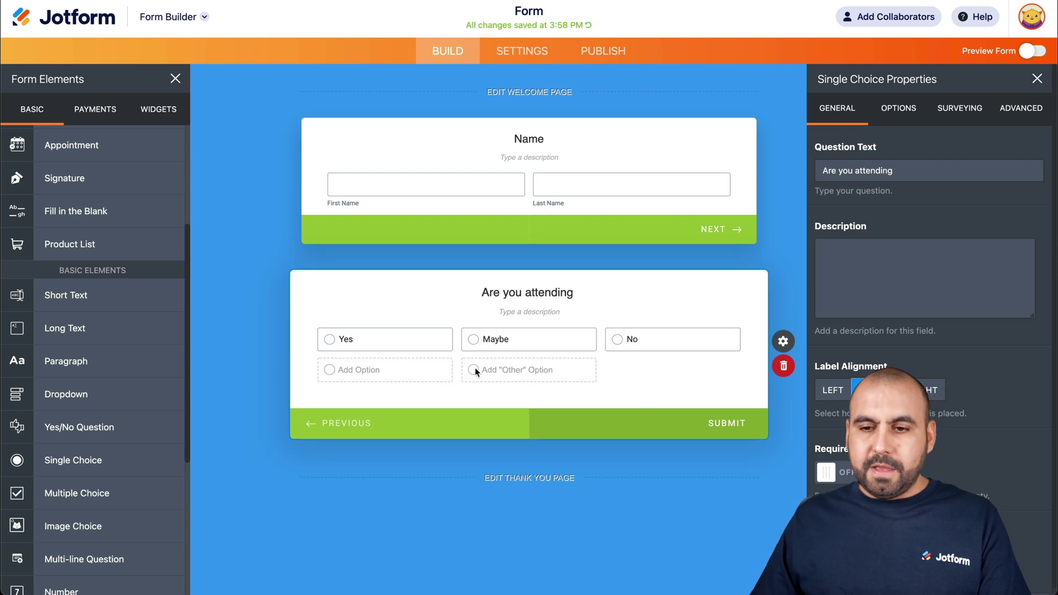
scroll(80, 308, "down", 3)
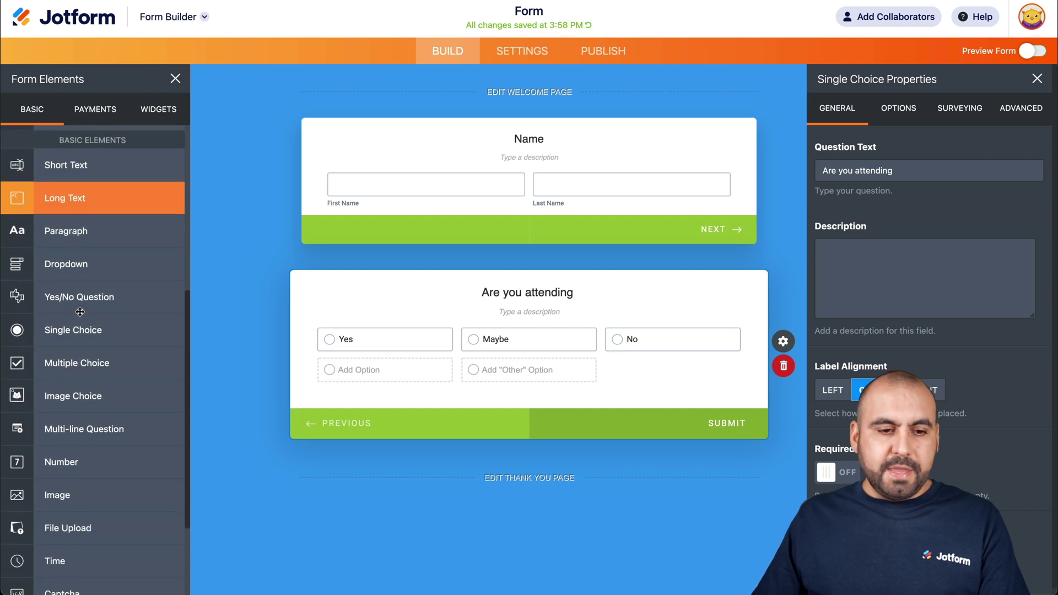
Add a second Full Name field as a new page
scroll(80, 298, "up", 5)
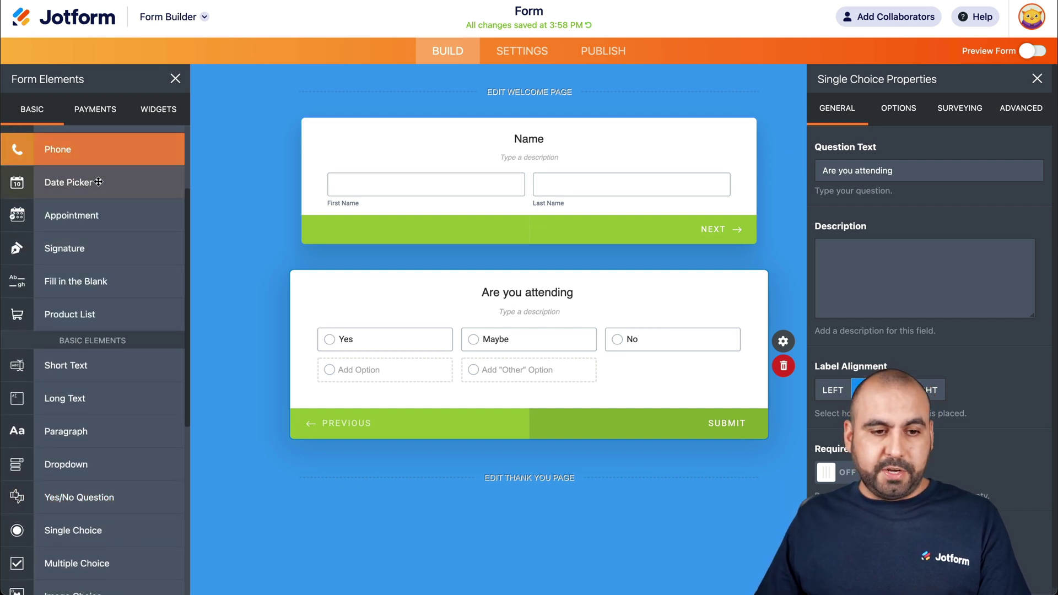
scroll(98, 182, "up", 3)
left_click(73, 178)
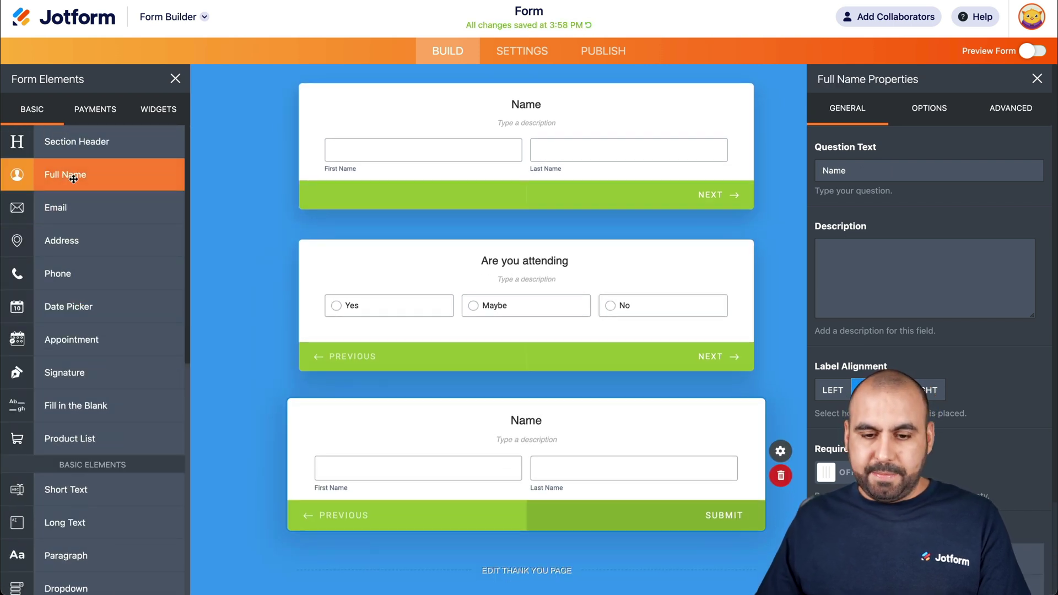
scroll(10, 397, "down", 2)
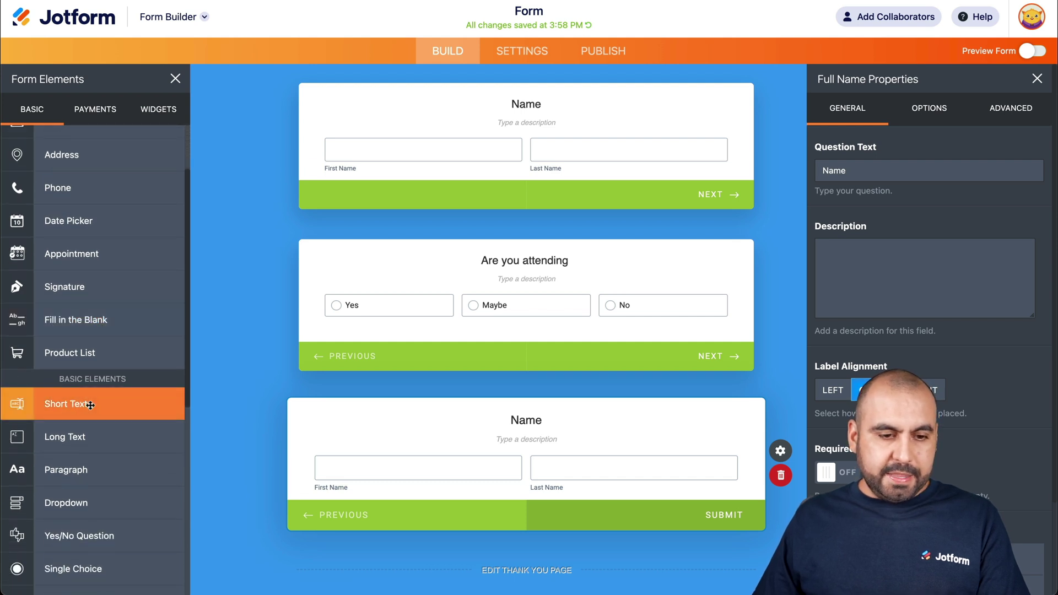
scroll(90, 363, "down", 2)
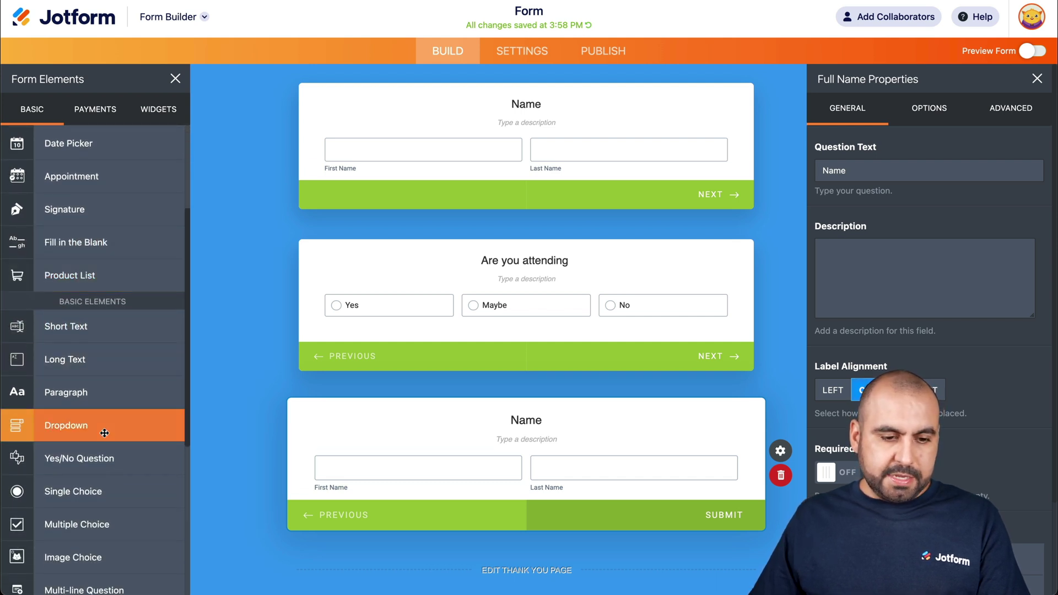
scroll(104, 427, "down", 1)
scroll(102, 331, "up", 4)
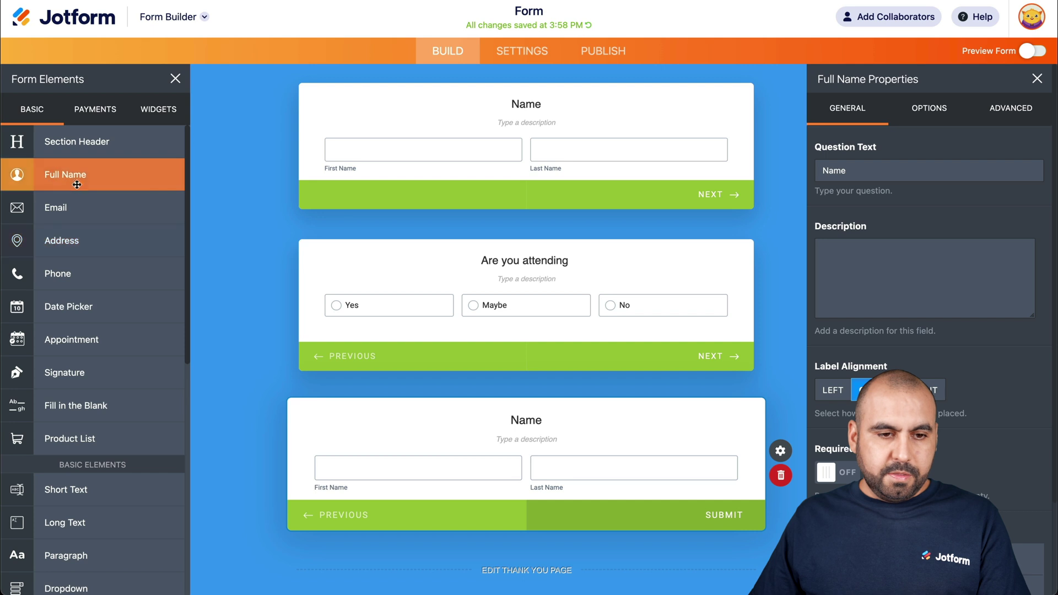
Add Phone and Email fields, with an Address field placed between them
left_click(91, 281)
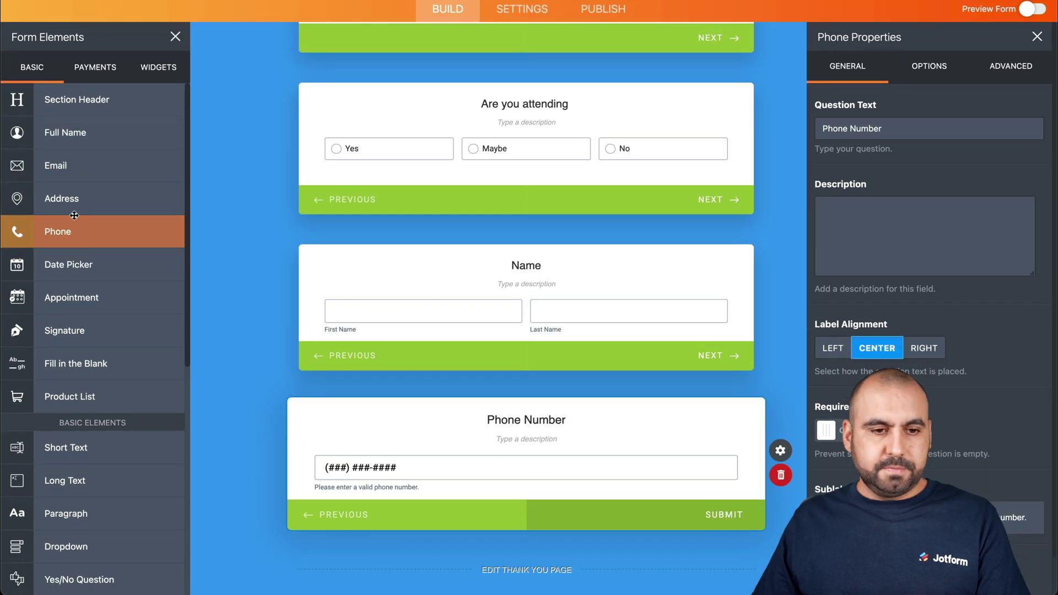
left_click(105, 163)
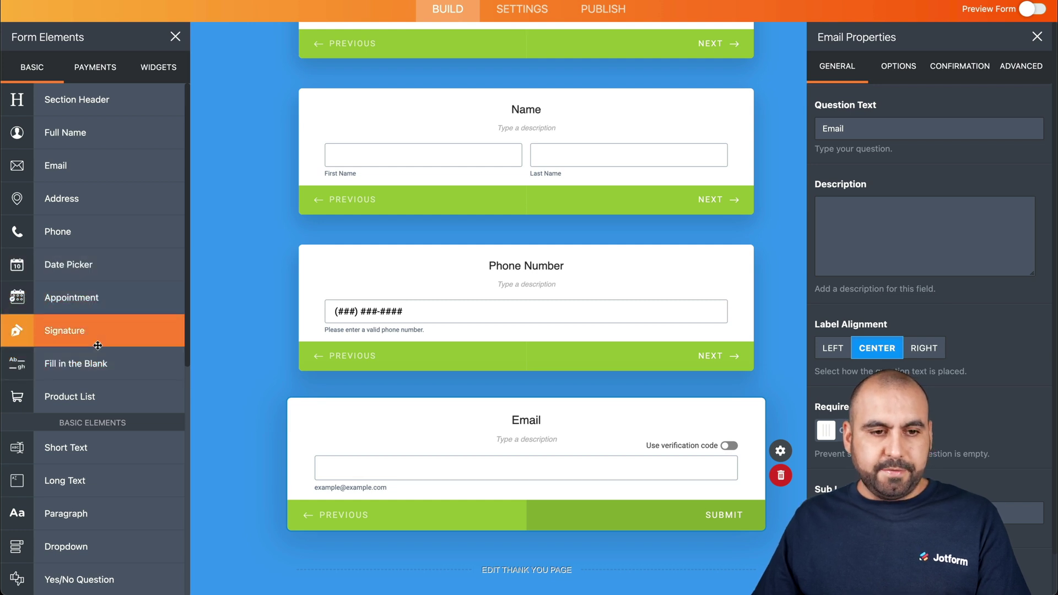
left_click_drag(105, 199, 512, 433)
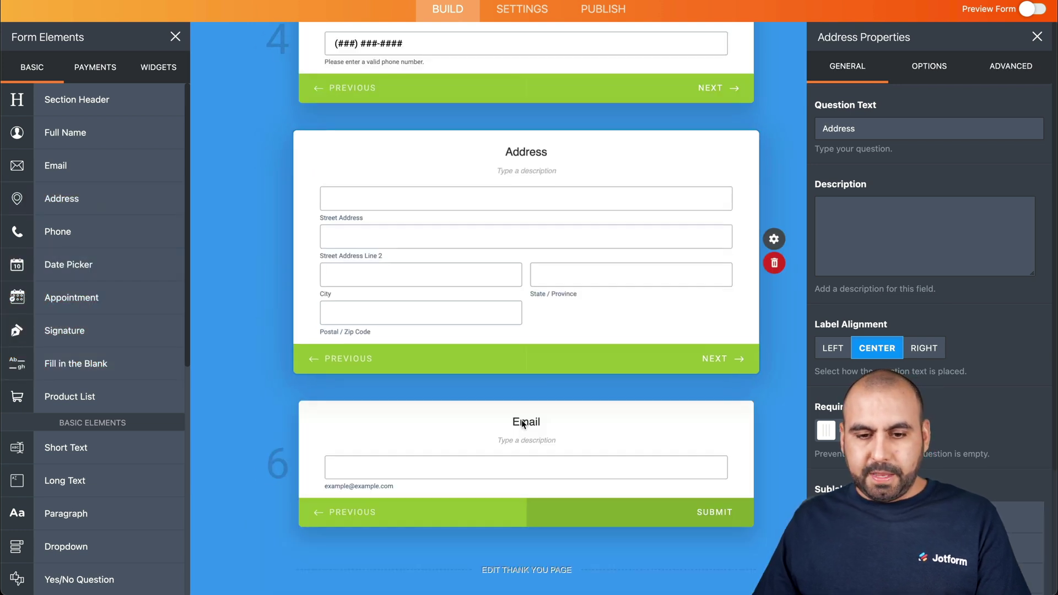
scroll(521, 422, "up", 10)
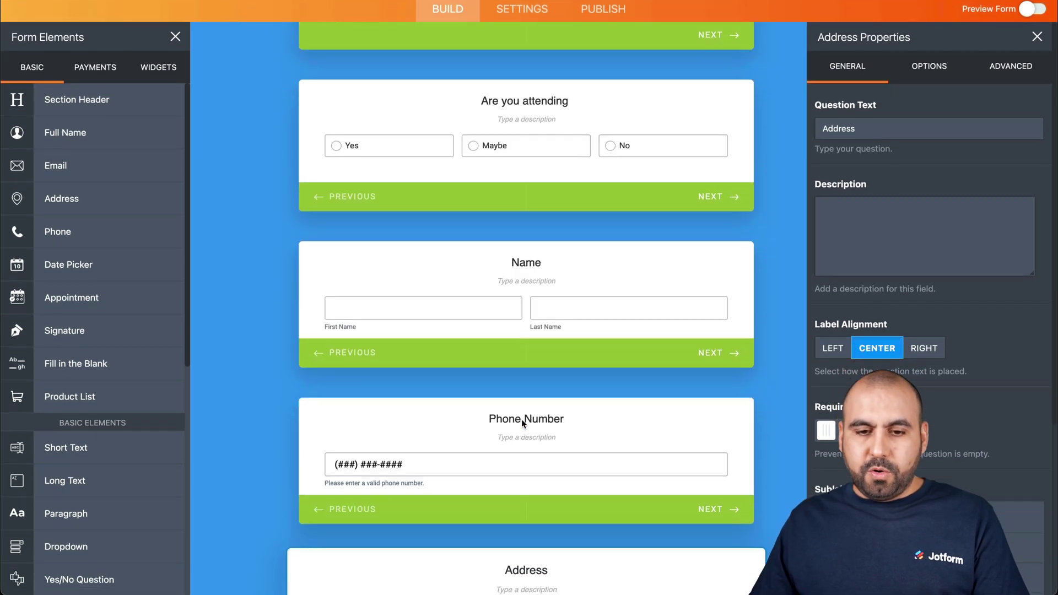
Retitle the second Name question 'Parent in charge Name' and the phone question 'Parent Phone Number'
left_click(517, 258)
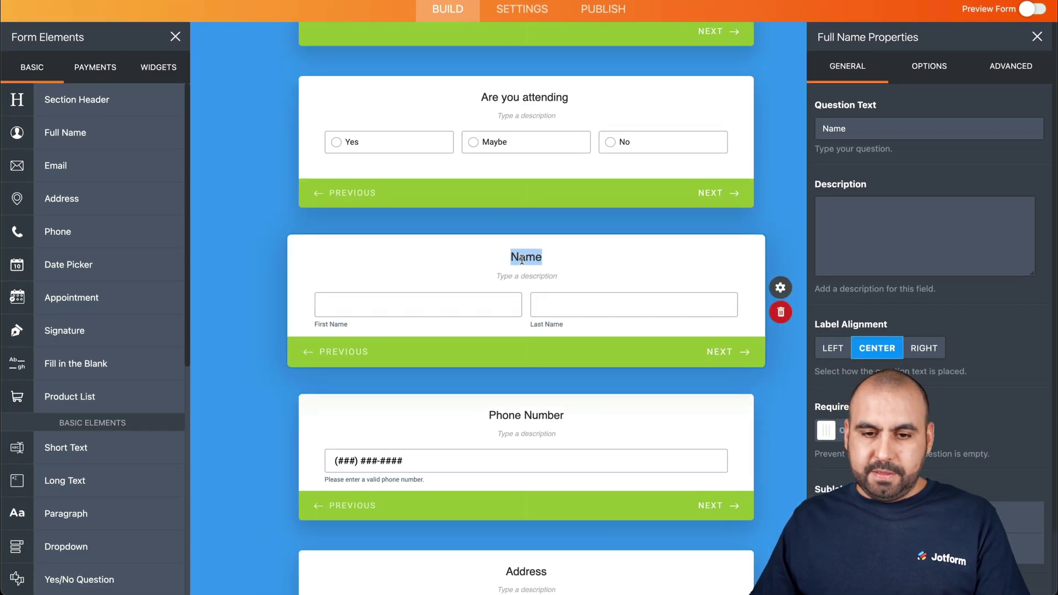
type("Parent in ")
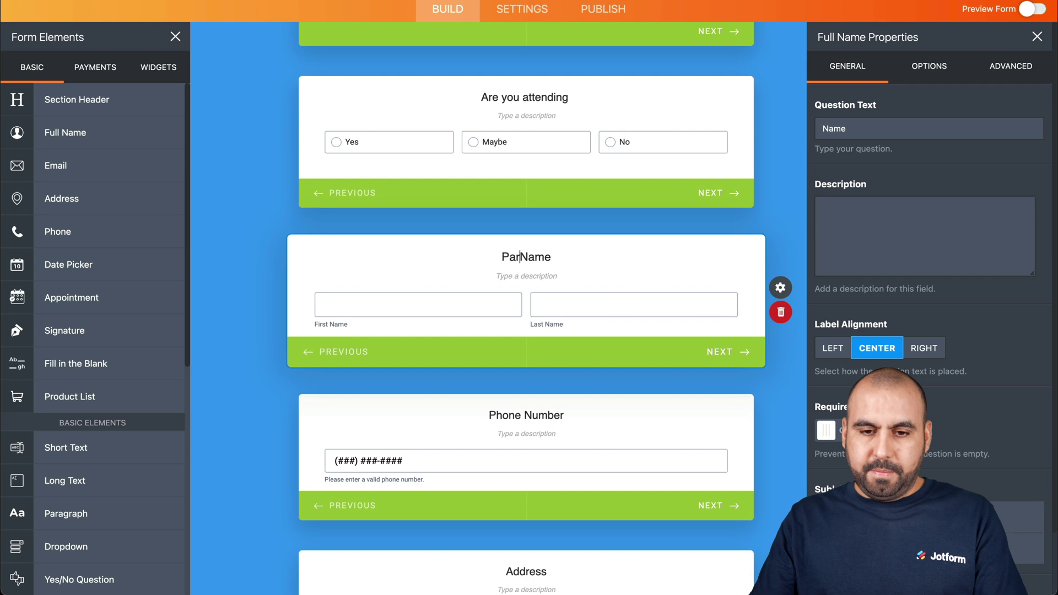
type("charge")
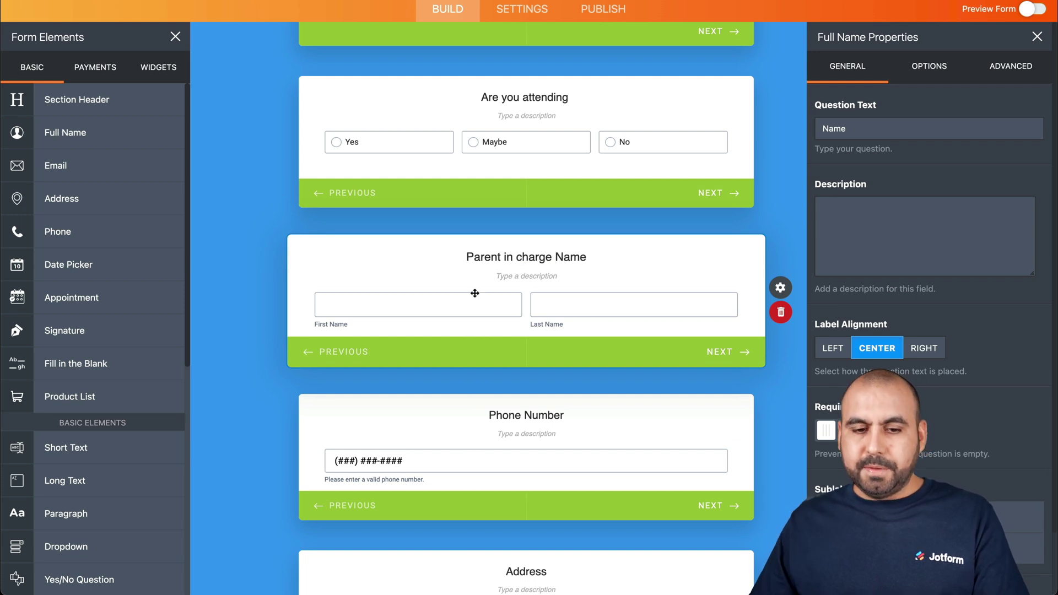
scroll(513, 300, "down", 3)
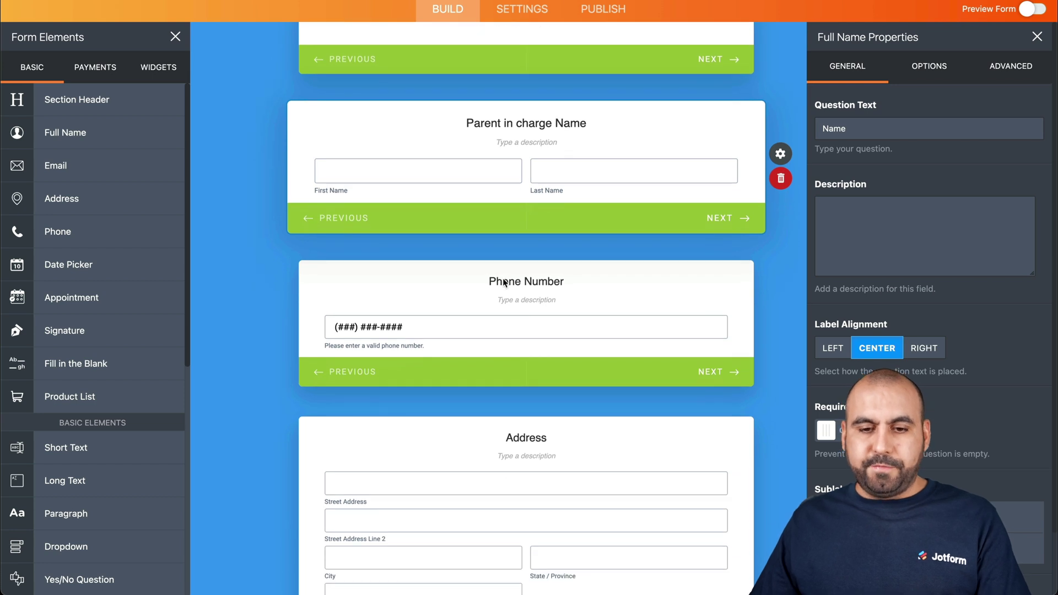
left_click(489, 281)
left_click(487, 279)
type("Parent")
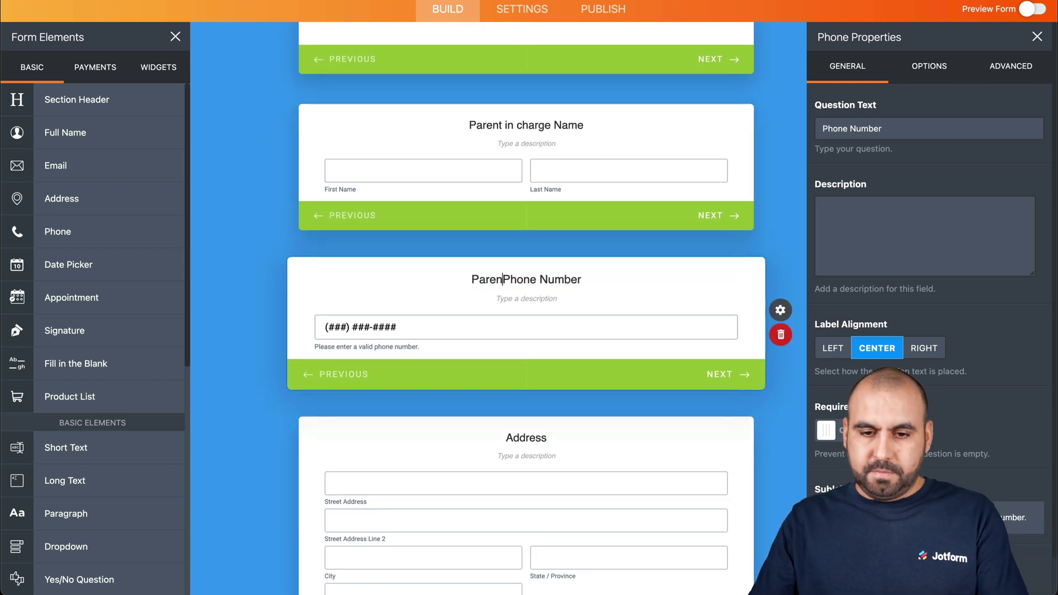
scroll(496, 284, "down", 3)
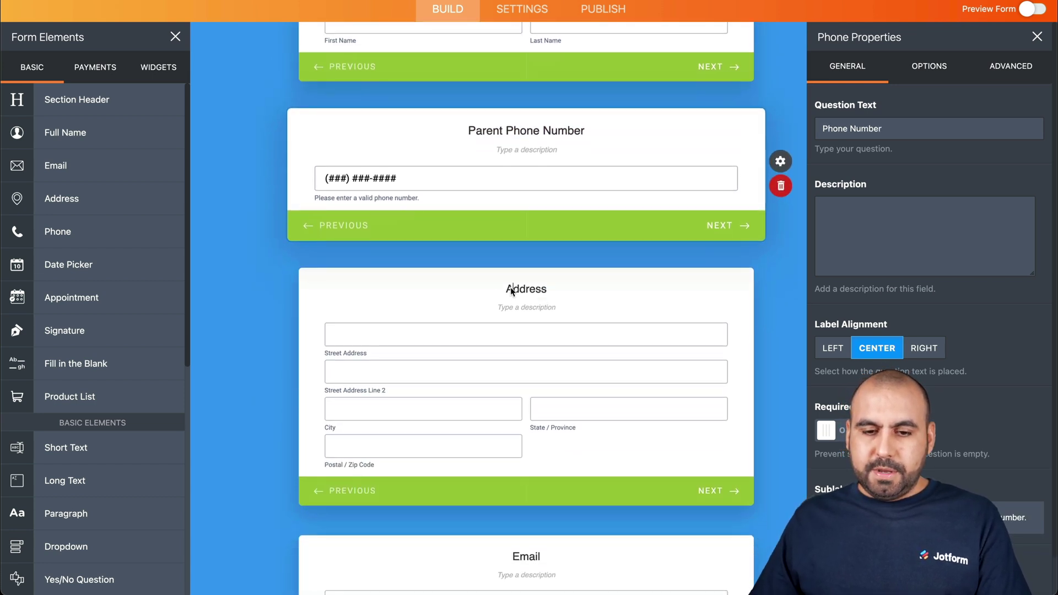
Close the Address question's properties panel
left_click(510, 286)
scroll(573, 292, "down", 3)
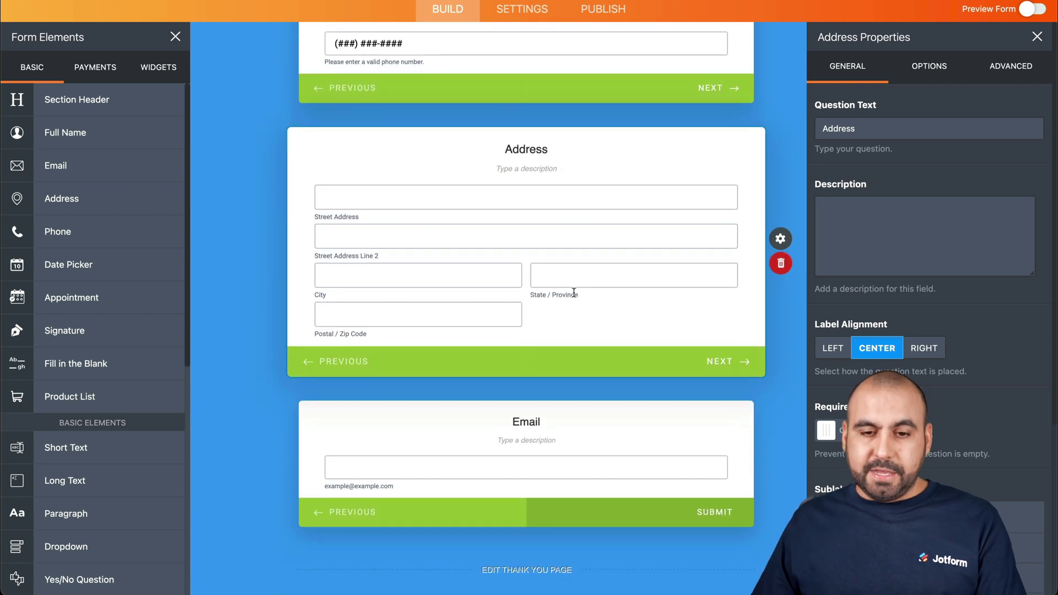
scroll(530, 430, "up", 10)
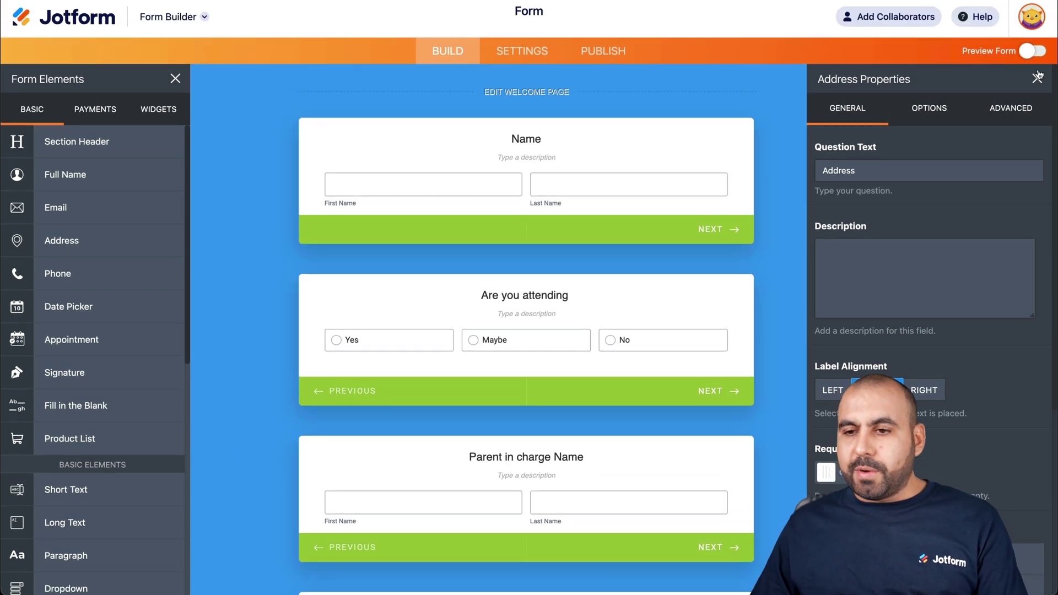
left_click(1037, 77)
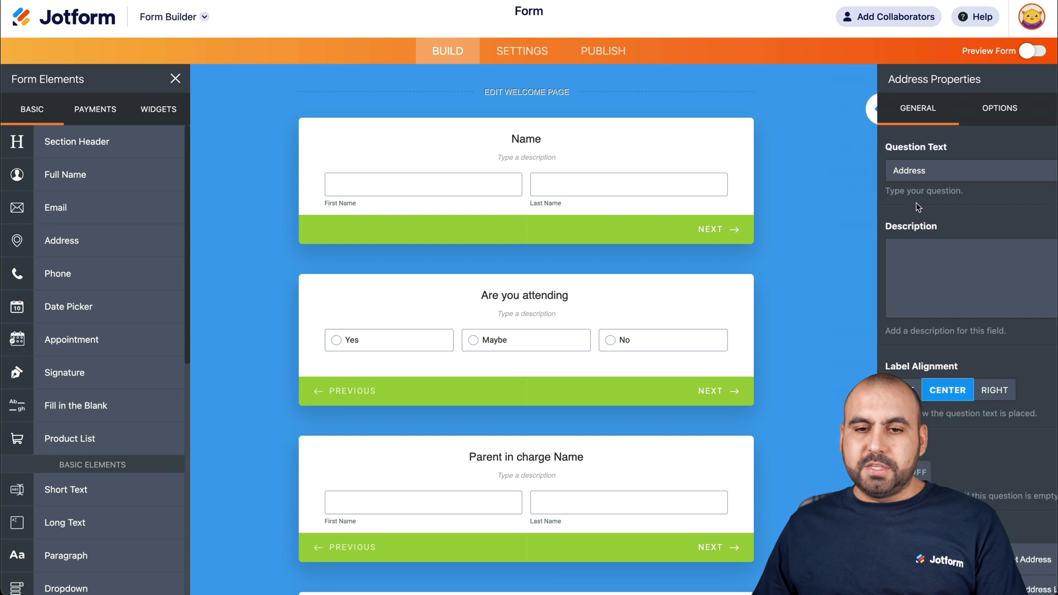
scroll(840, 345, "down", 1)
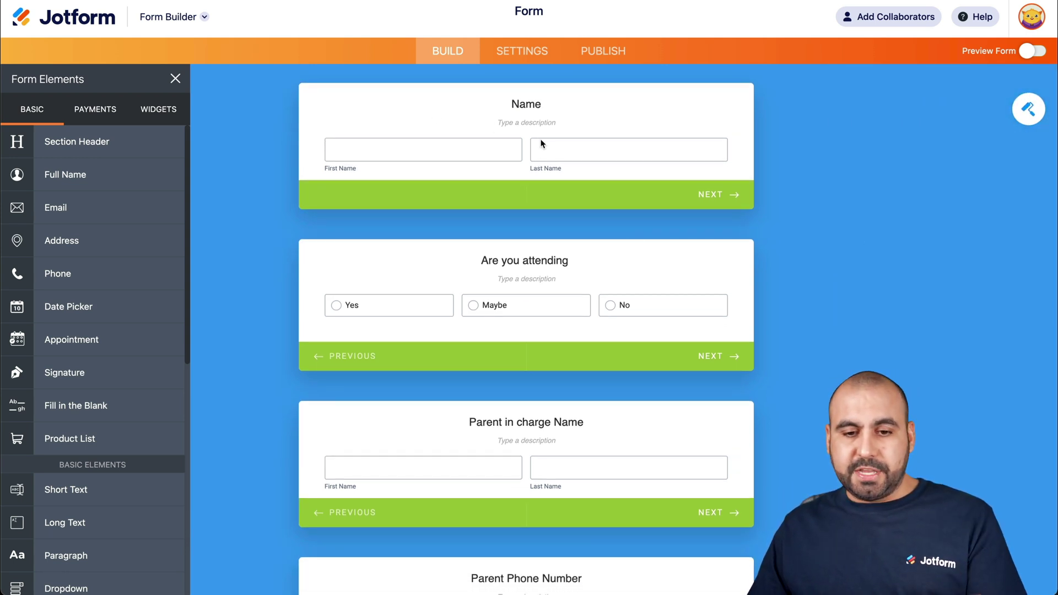
scroll(574, 293, "down", 3)
scroll(574, 291, "down", 1)
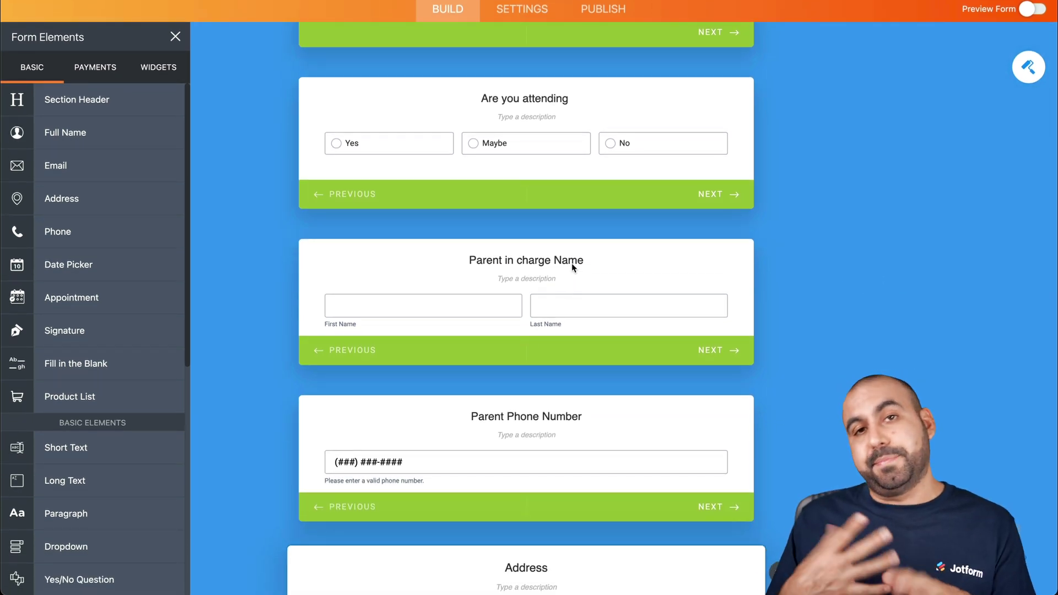
scroll(572, 267, "down", 7)
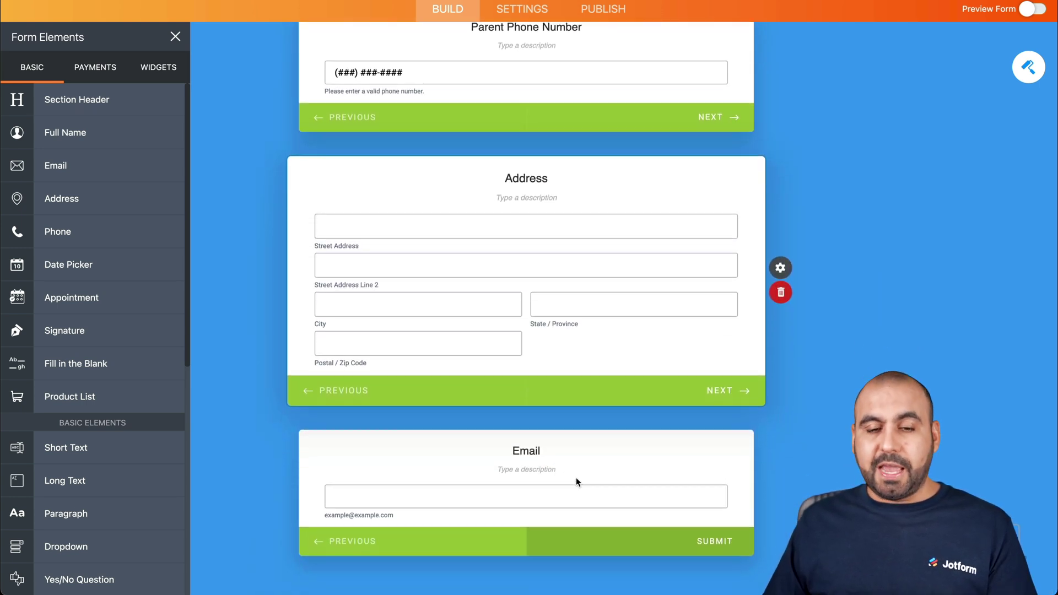
scroll(576, 477, "up", 2)
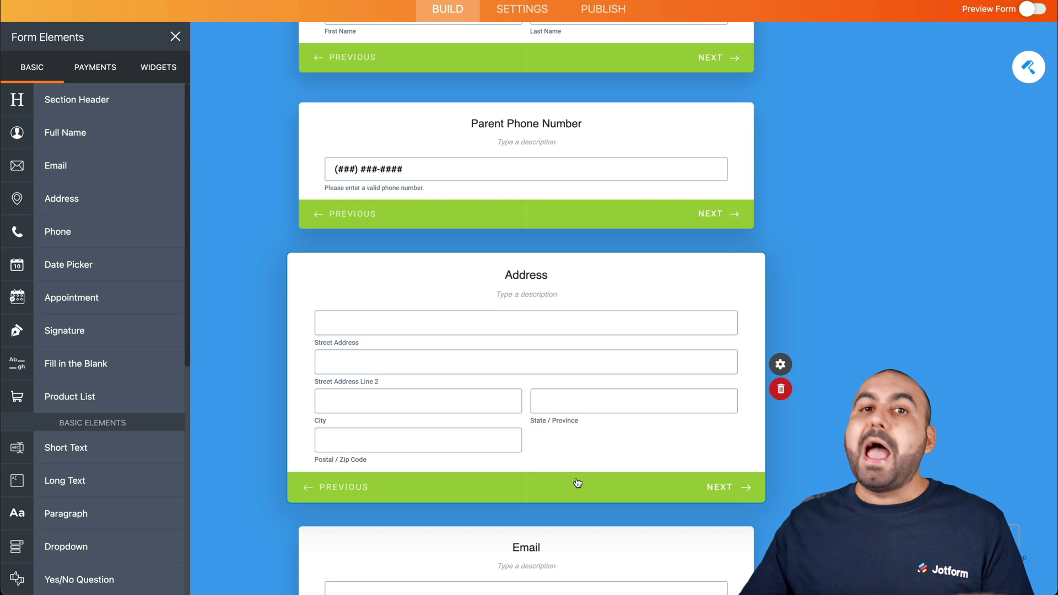